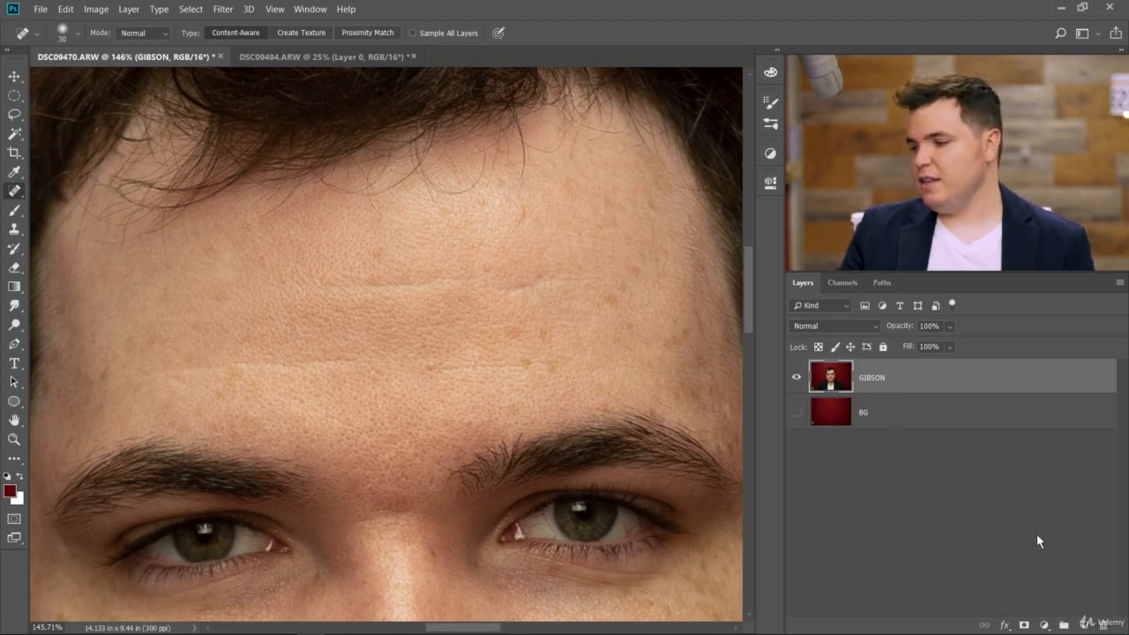
Step: Create a new empty layer above the portrait layer and name it Healing Brush
click(1082, 626)
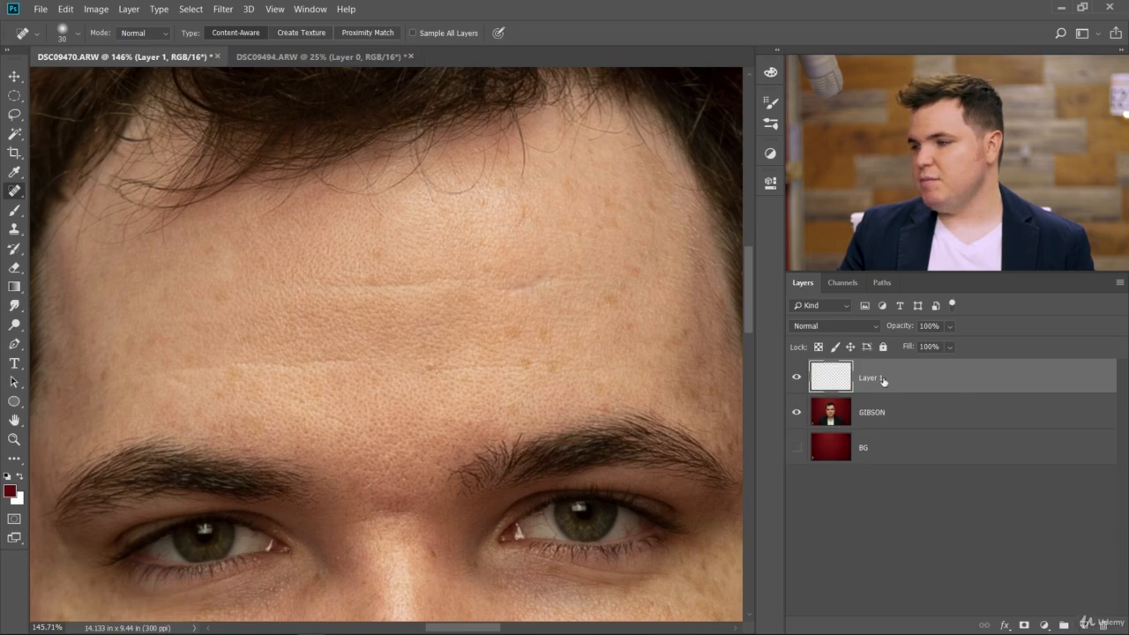
double_click(882, 378)
text(Healin)
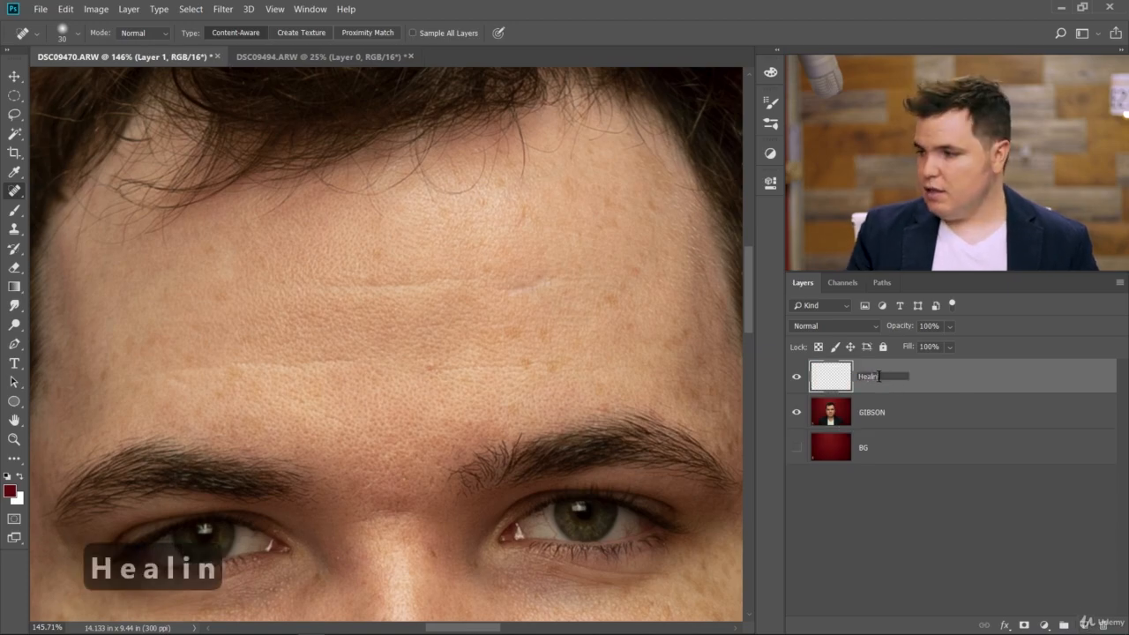
text(g BN)
key(BackSpace)
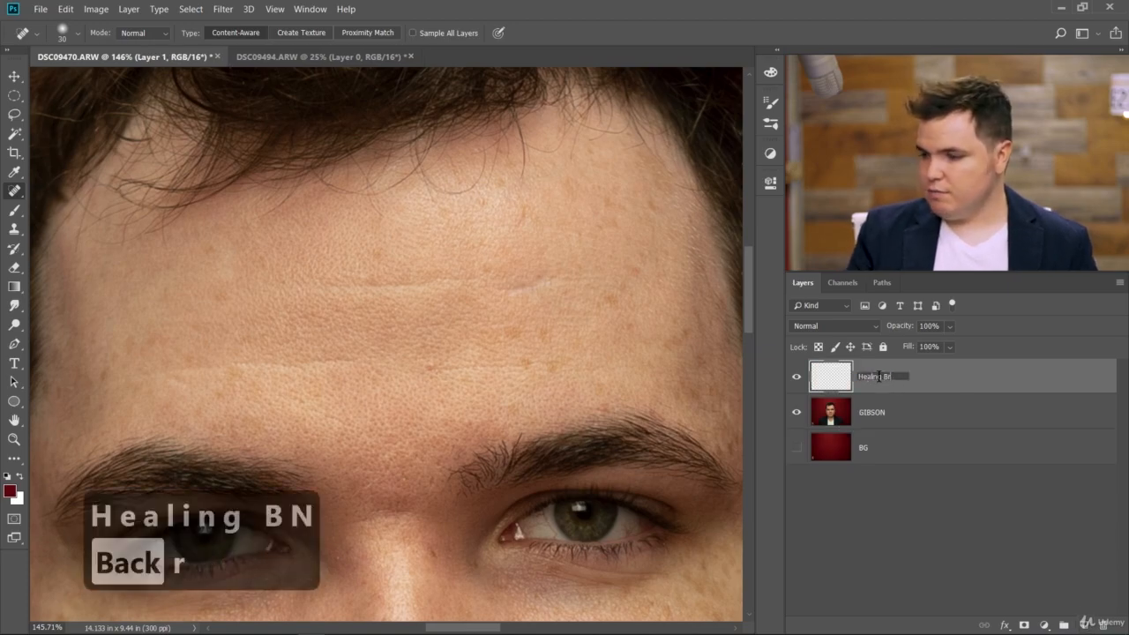
text(rush)
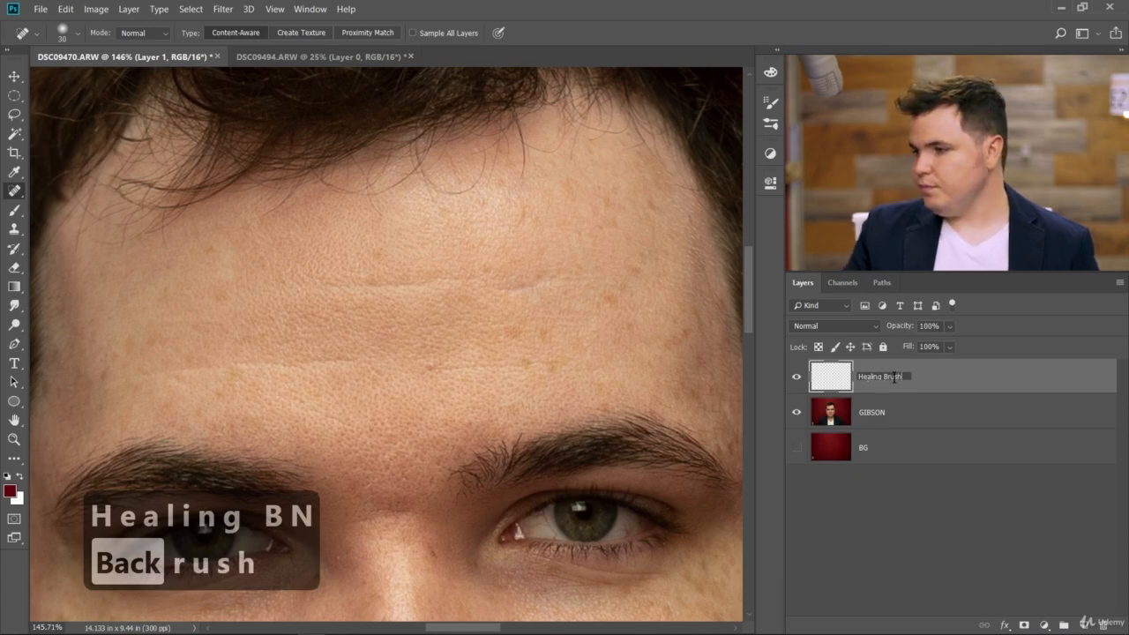
key(Return)
Step: Switch from the Spot Healing Brush to the Healing Brush Tool
scroll(433, 396, up, 2)
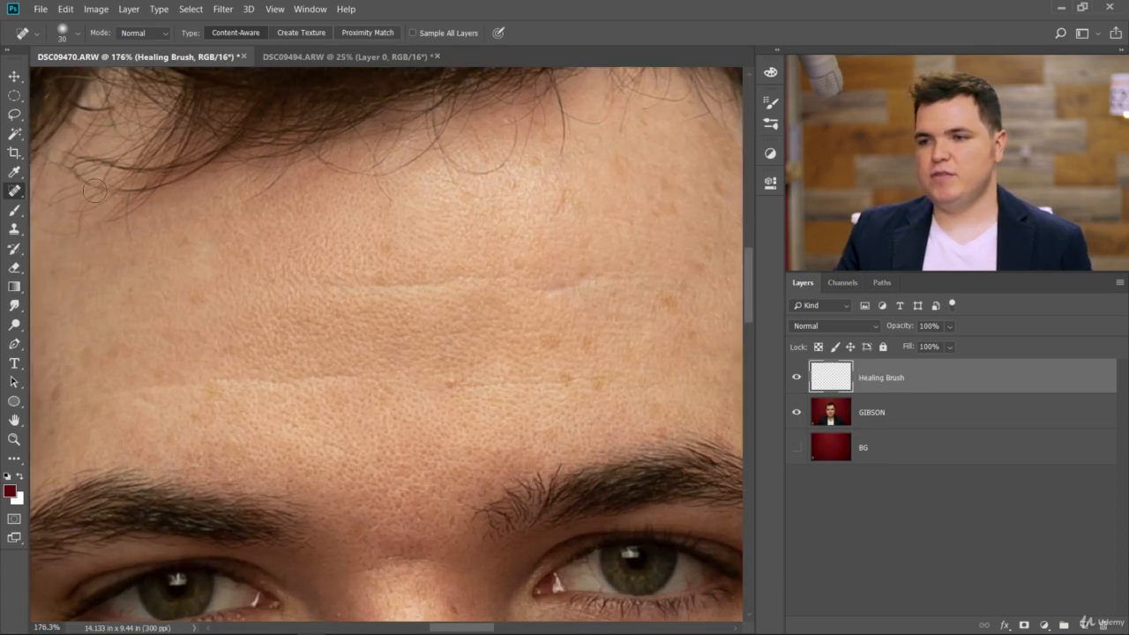
right_click(16, 194)
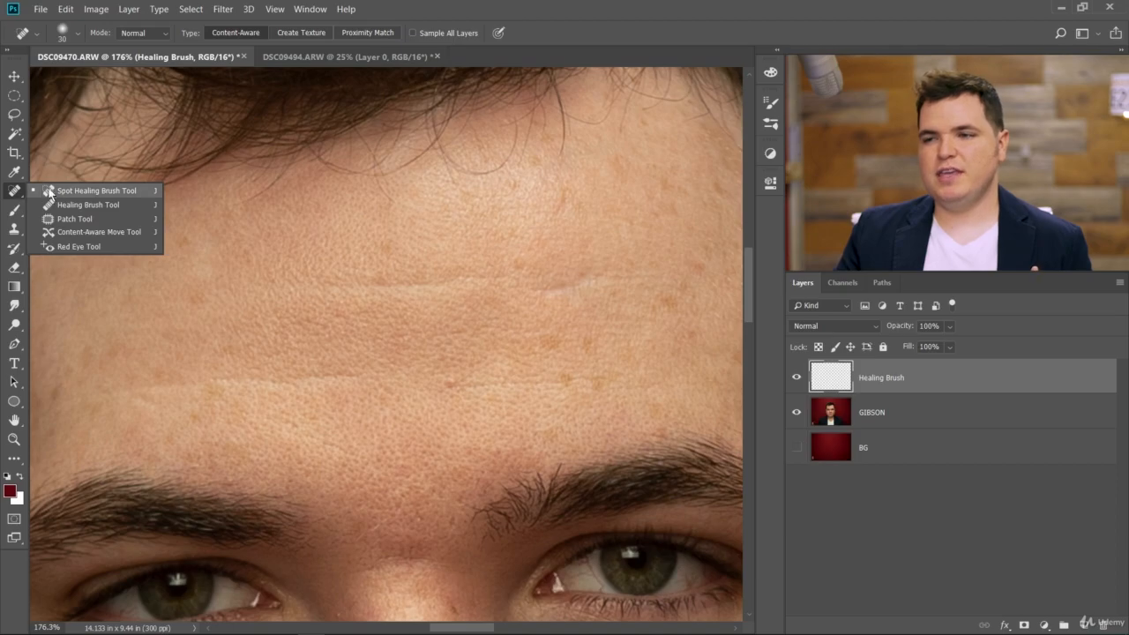
click(139, 203)
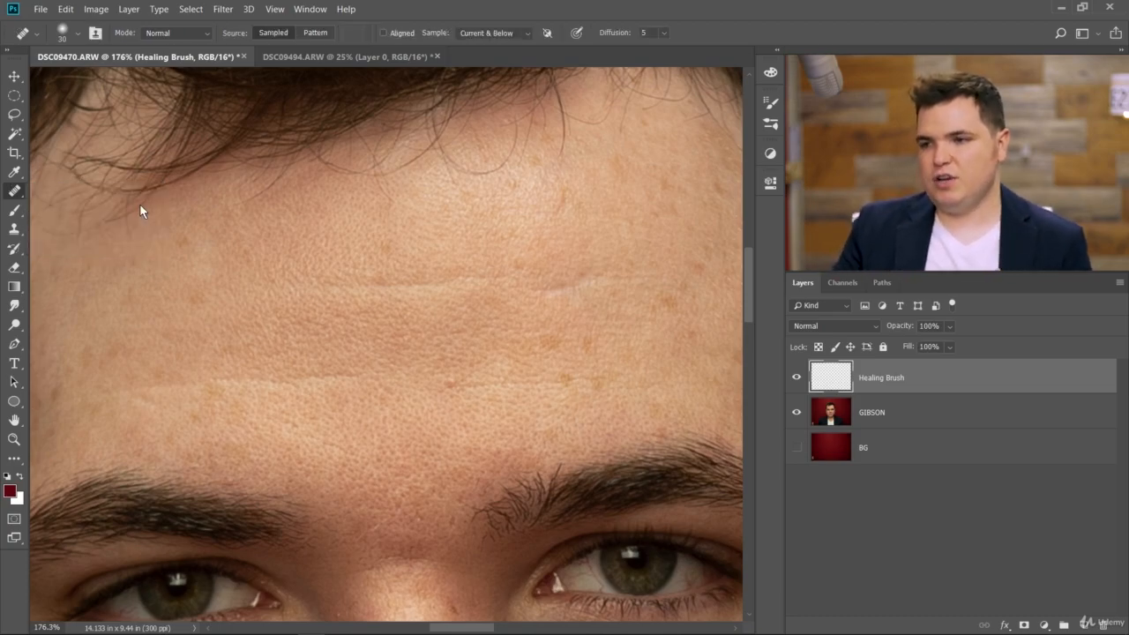
Step: Try to heal the upper forehead crease without defining a source point
click(375, 293)
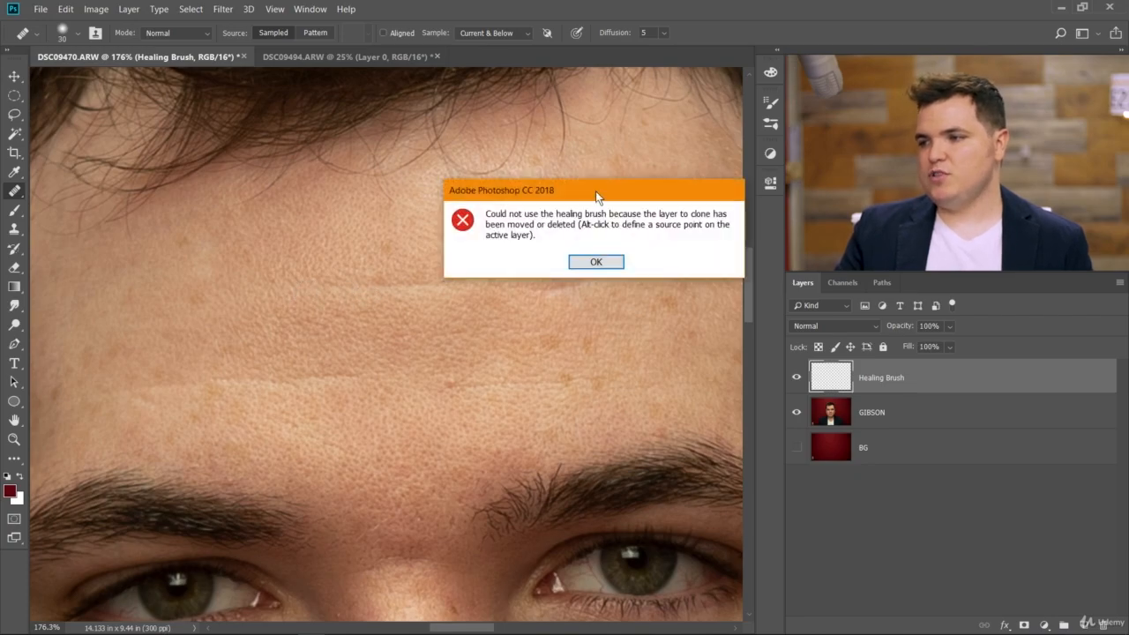
drag(596, 195, 470, 173)
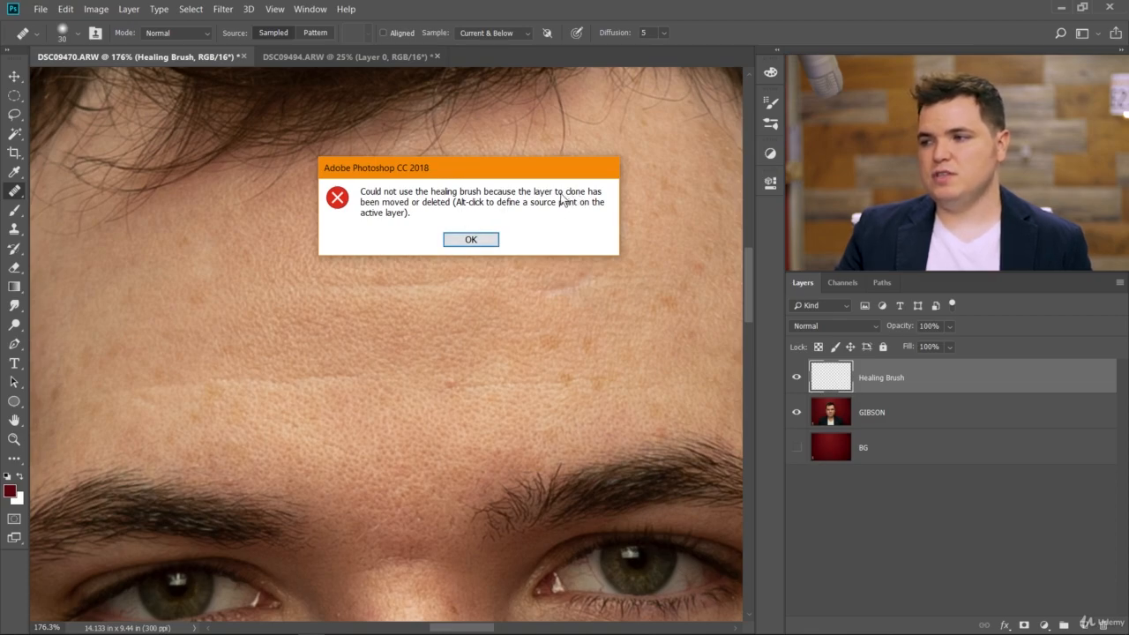
click(477, 240)
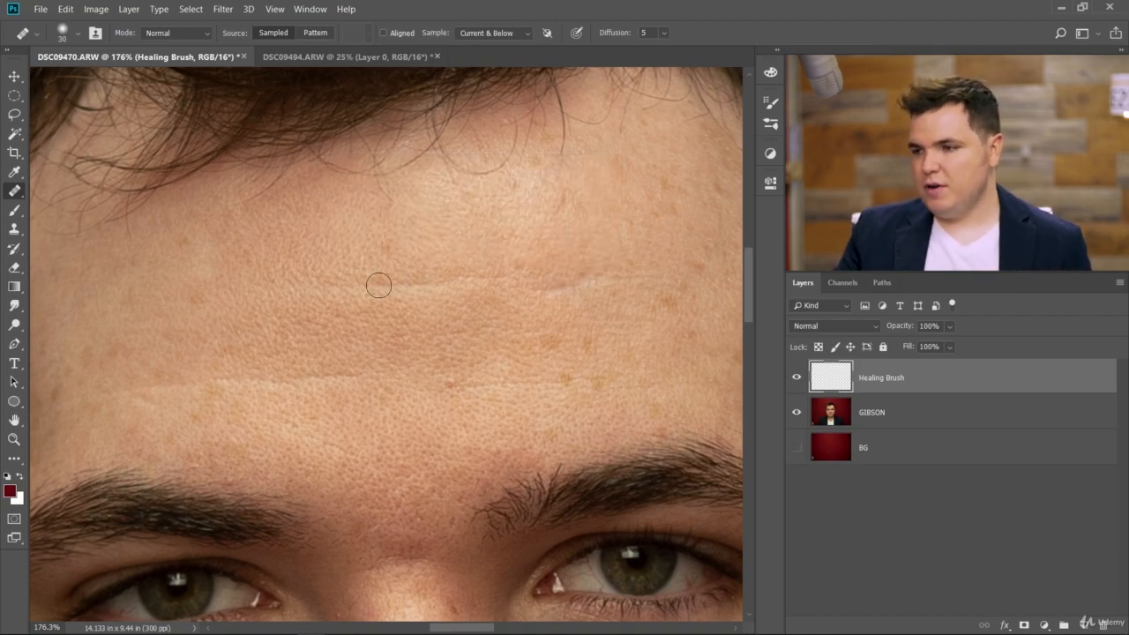
Step: Heal the lower forehead wrinkle above the left-hand eyebrow with sampled nearby skin on the Healing Brush layer
scroll(410, 418, down, 5)
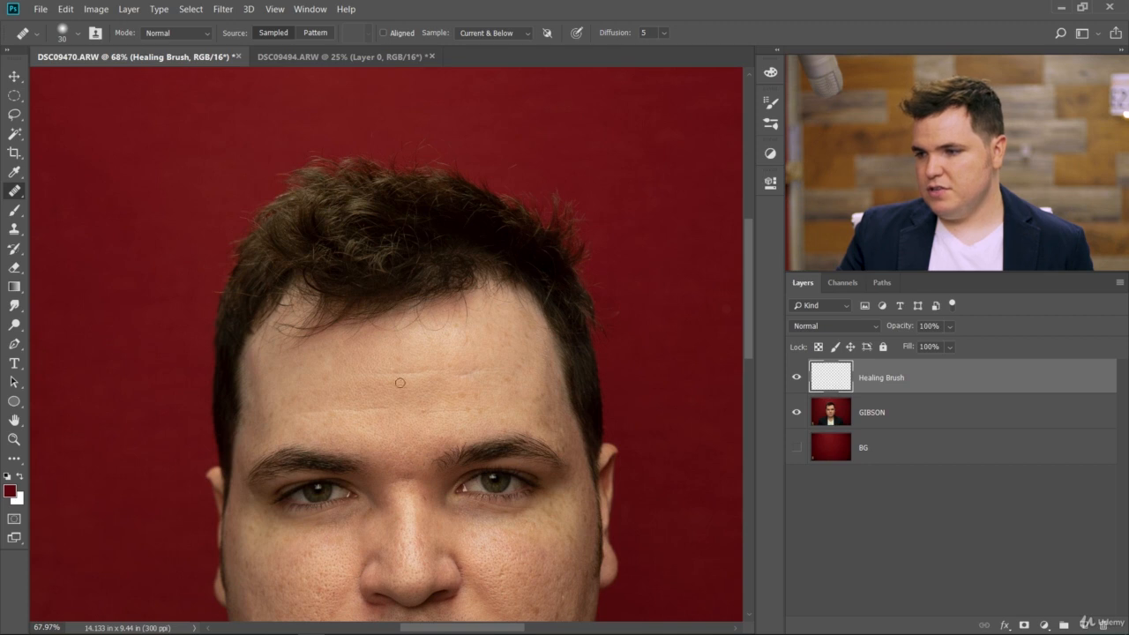
scroll(344, 431, up, 5)
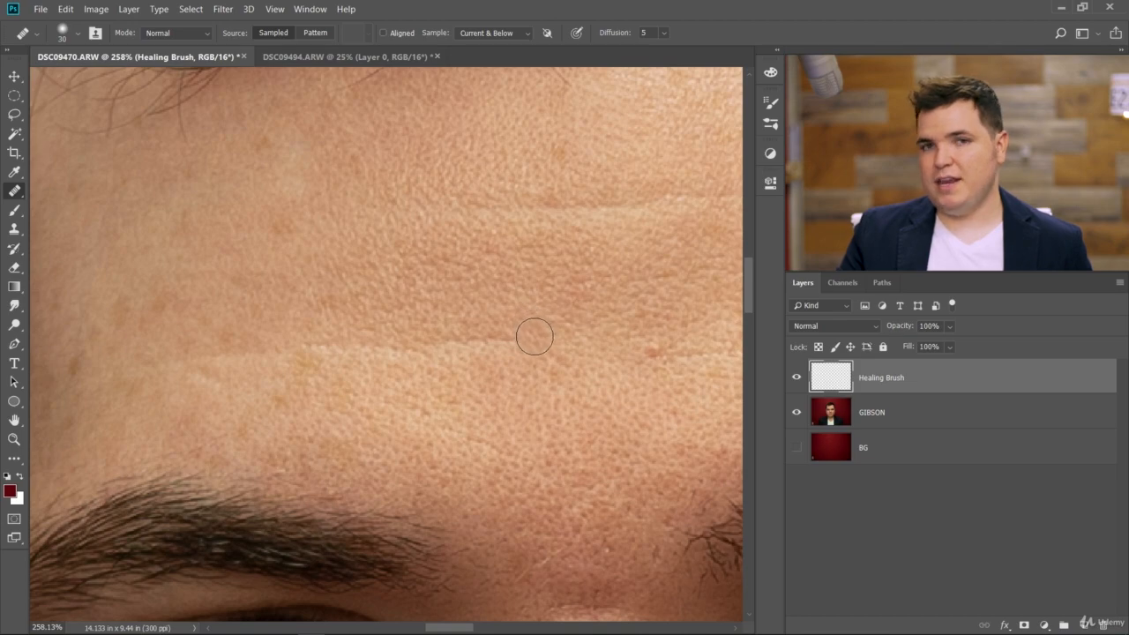
mouse_move(535, 336)
mouse_down()
mouse_move(402, 353)
mouse_move(294, 347)
mouse_move(127, 372)
mouse_move(534, 343)
mouse_up()
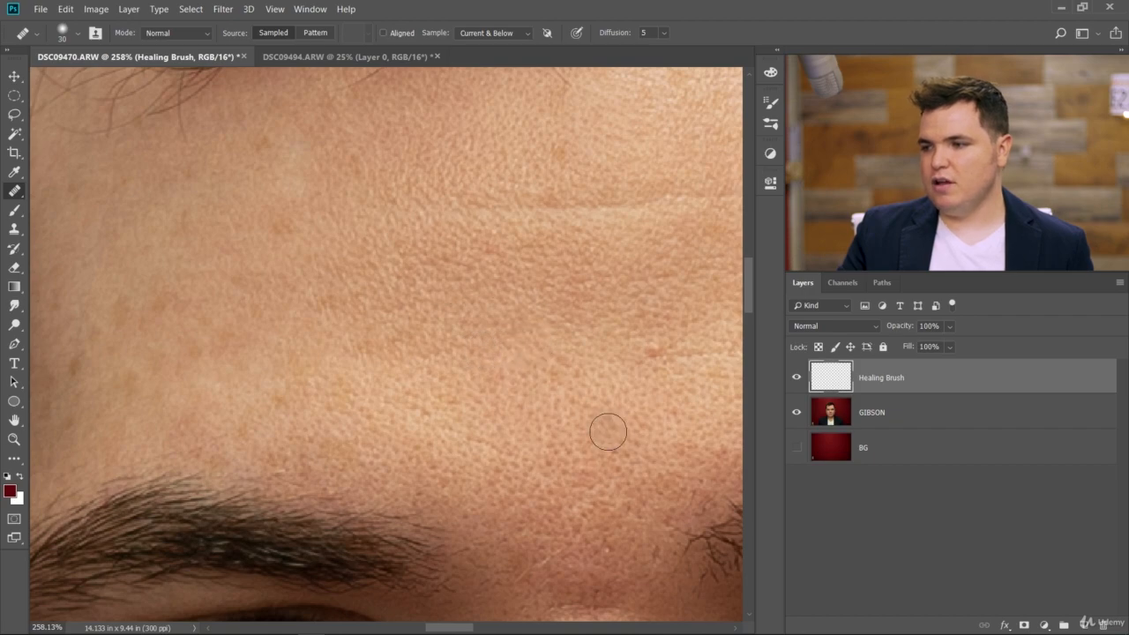
scroll(605, 425, down, 5)
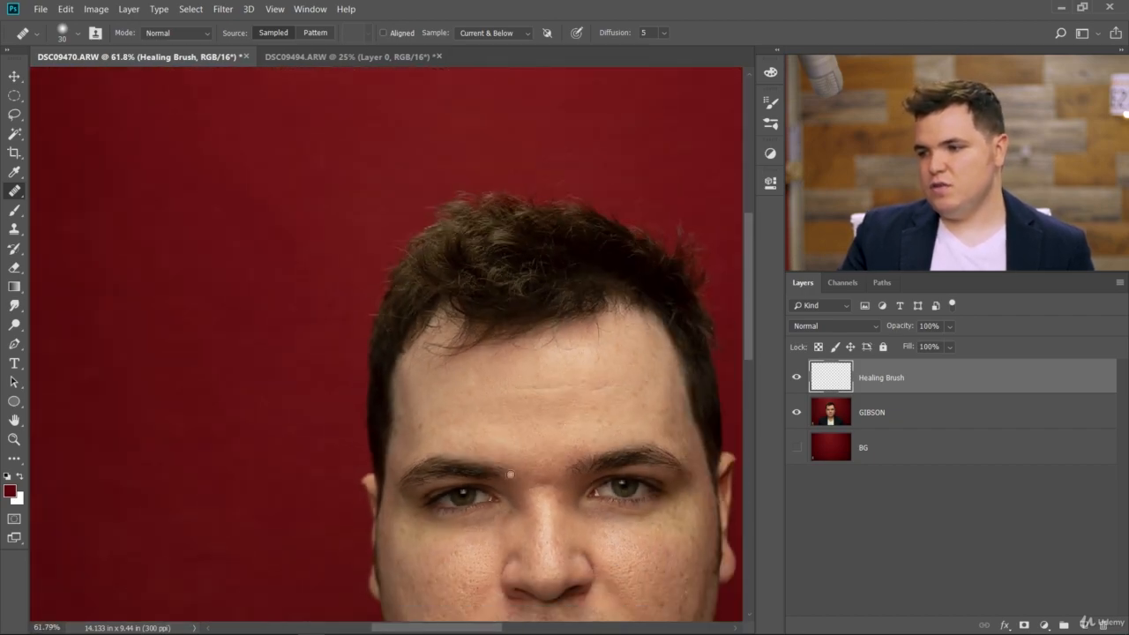
scroll(505, 466, up, 6)
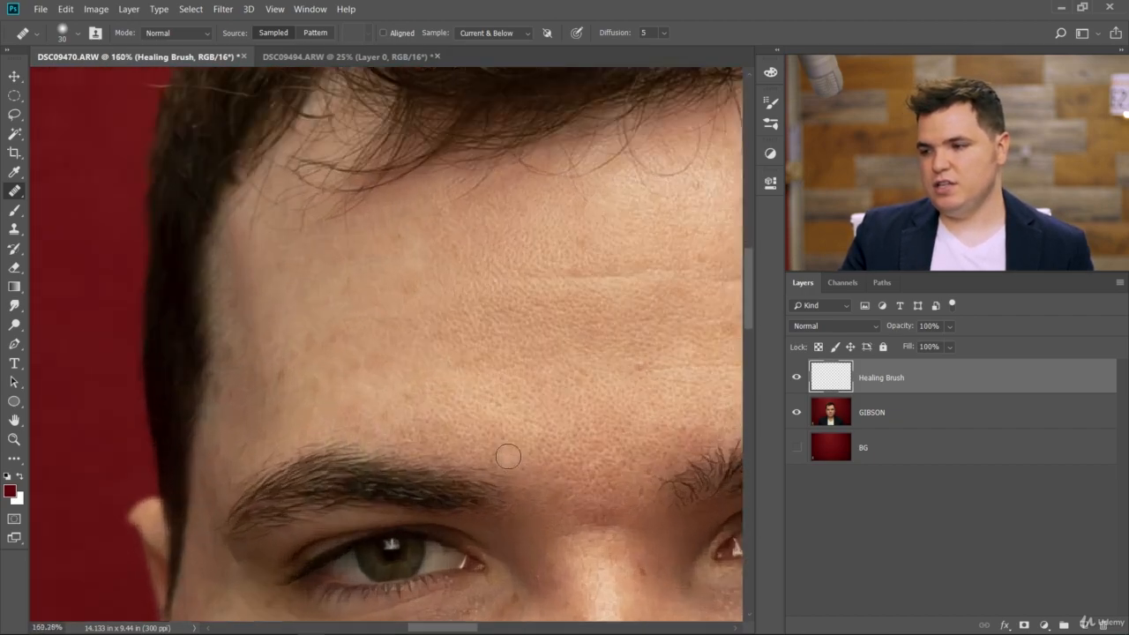
scroll(520, 385, down, 3)
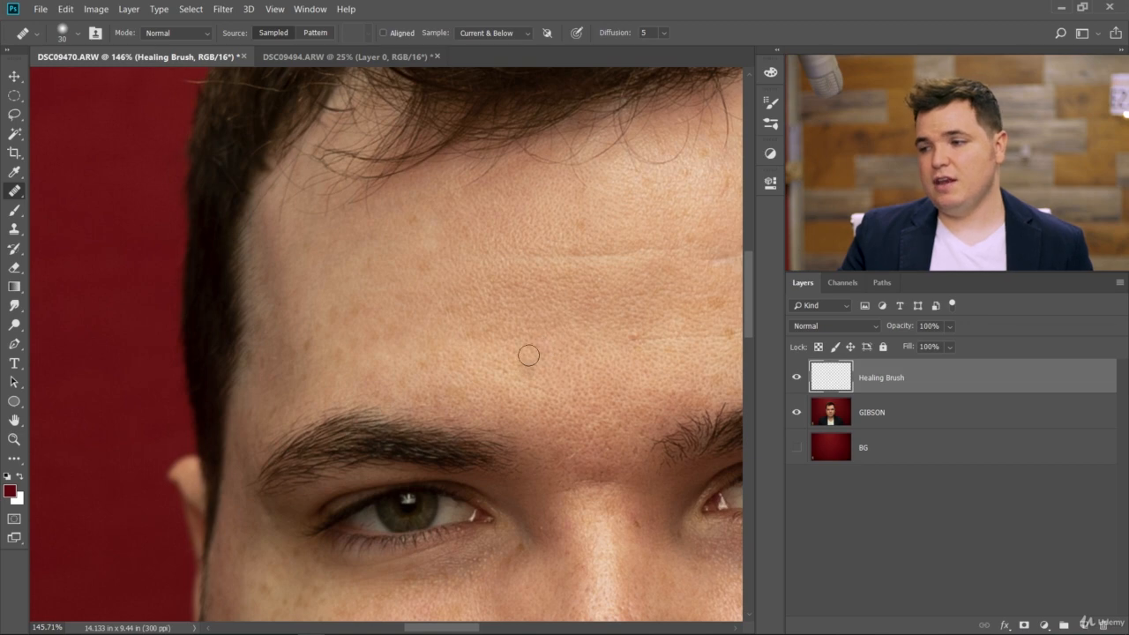
scroll(520, 361, up, 2)
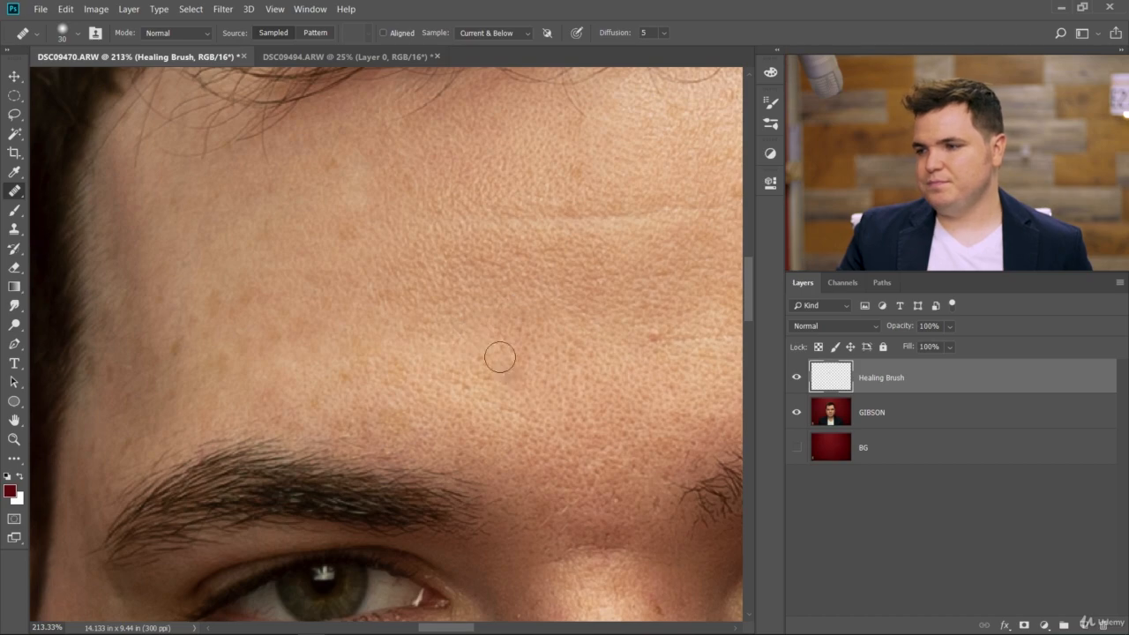
click(452, 371)
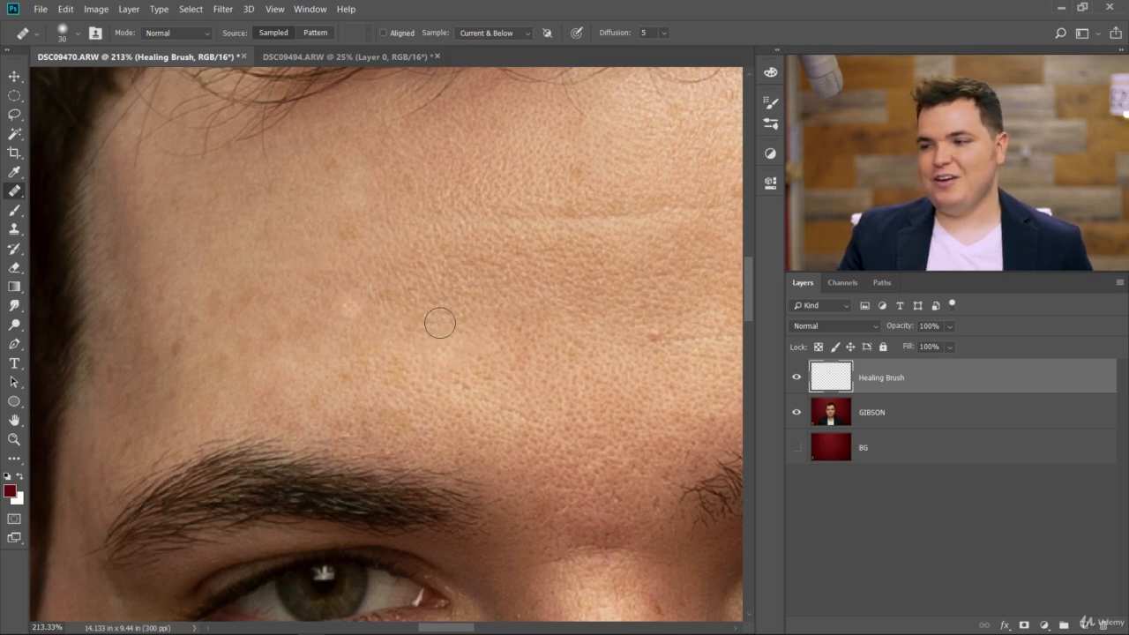
Step: Examine the healed forehead area in the full portrait and close up to judge how well it blends
key(ctrl+0)
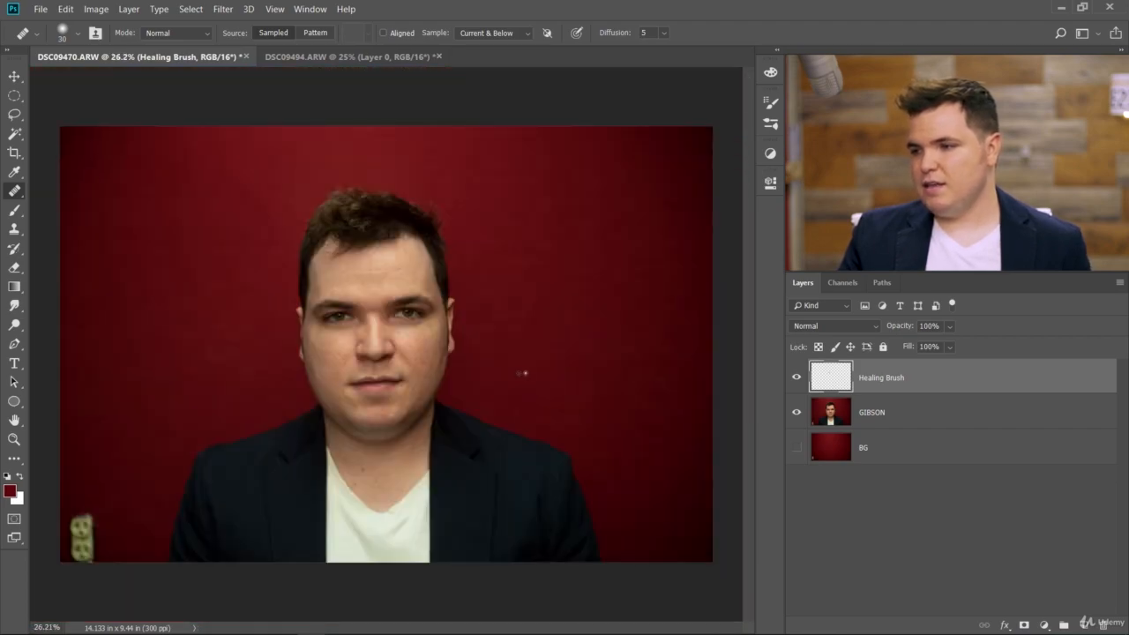
scroll(348, 295, up, 10)
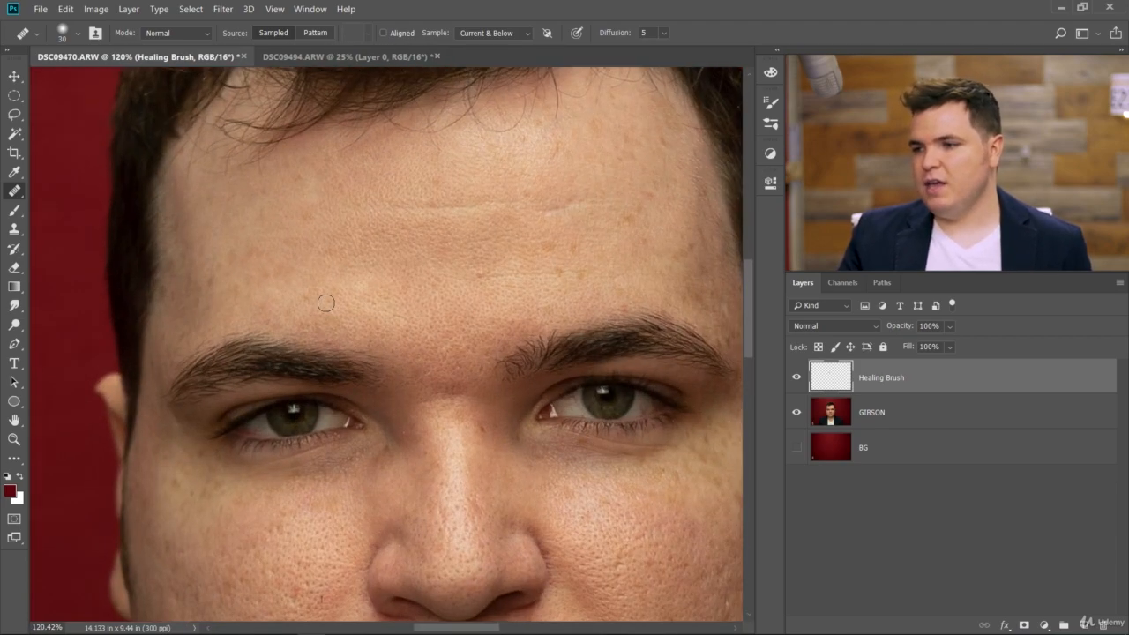
scroll(342, 303, up, 1)
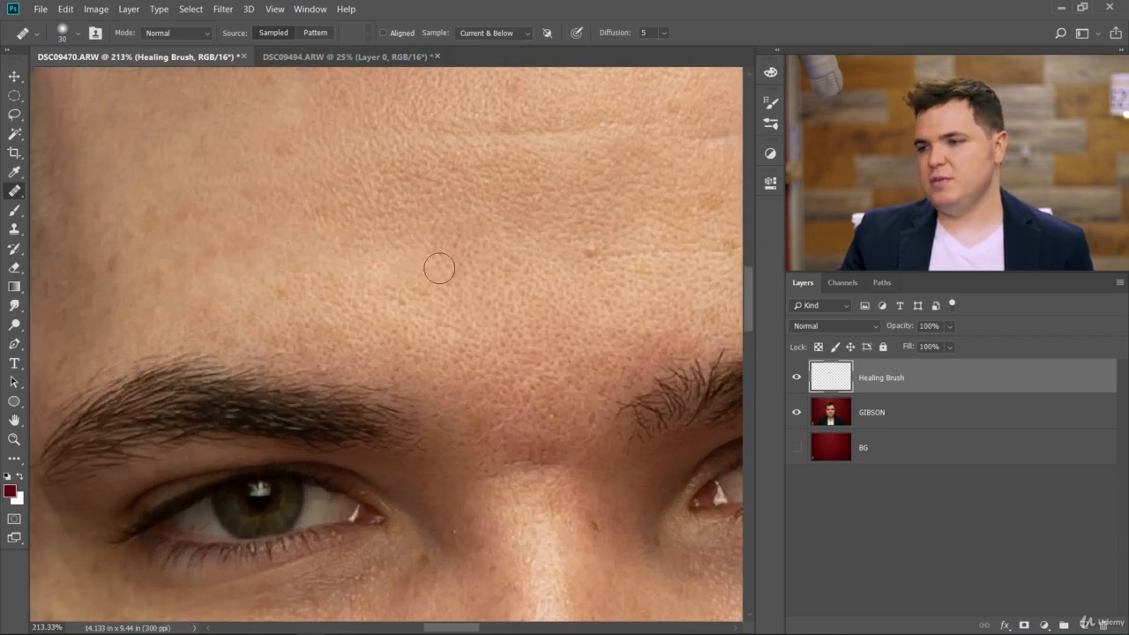
scroll(437, 269, down, 1)
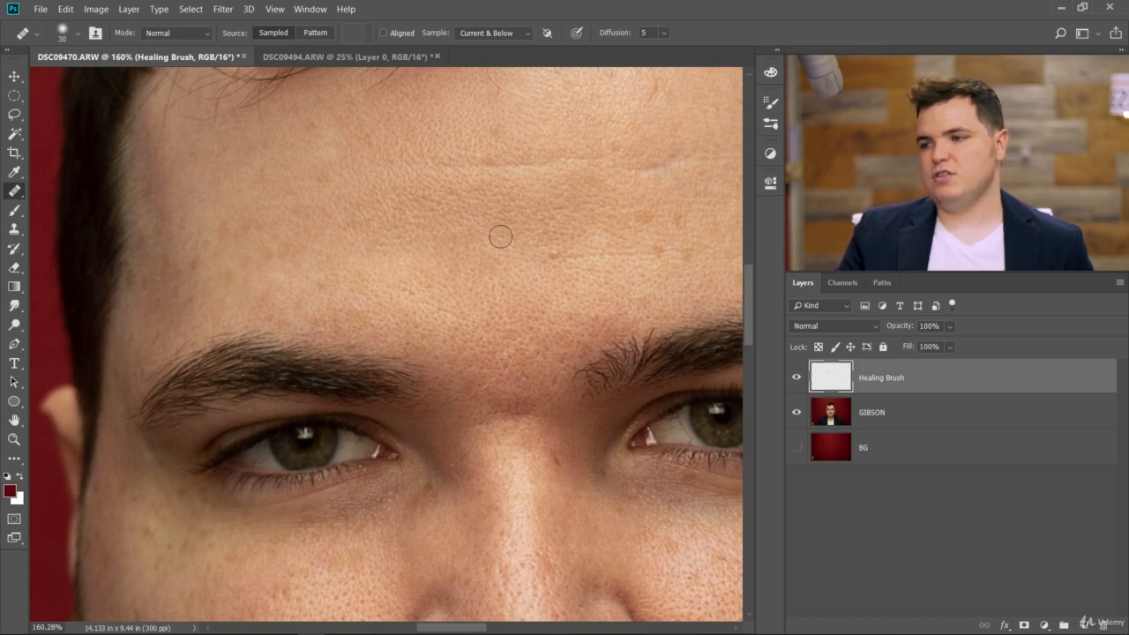
scroll(508, 276, down, 5)
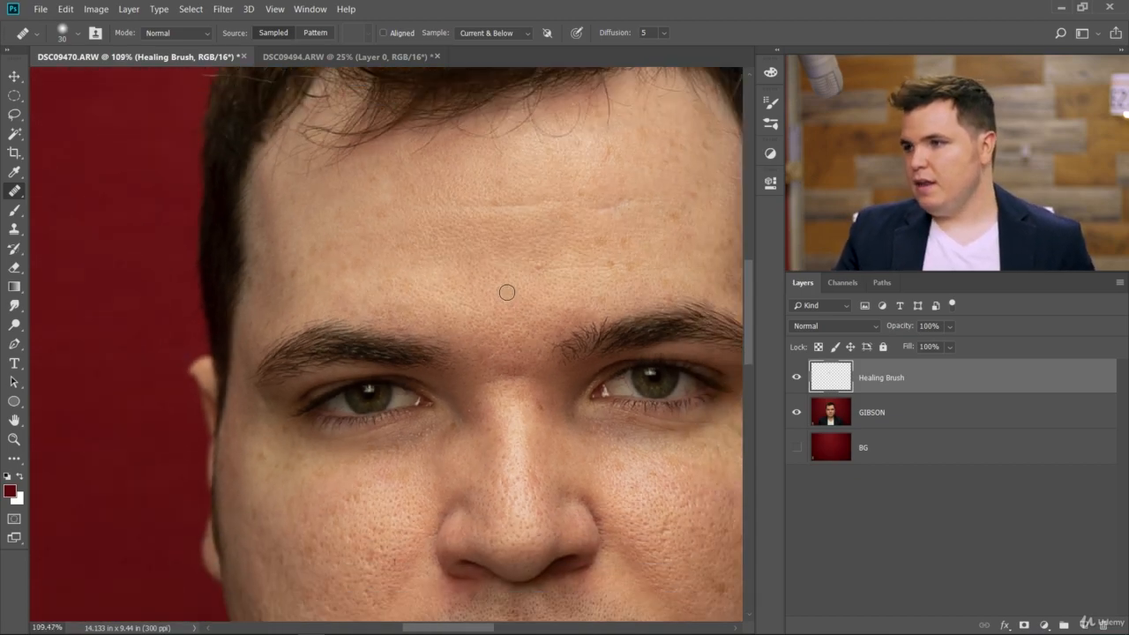
scroll(507, 292, down, 4)
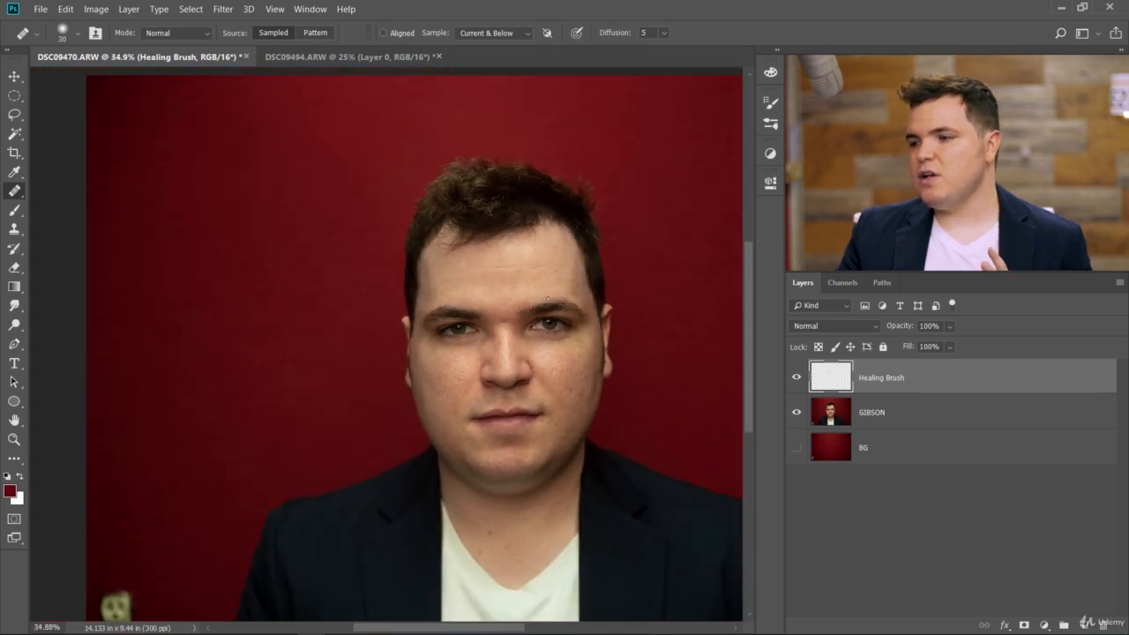
scroll(522, 284, up, 2)
scroll(521, 284, up, 1)
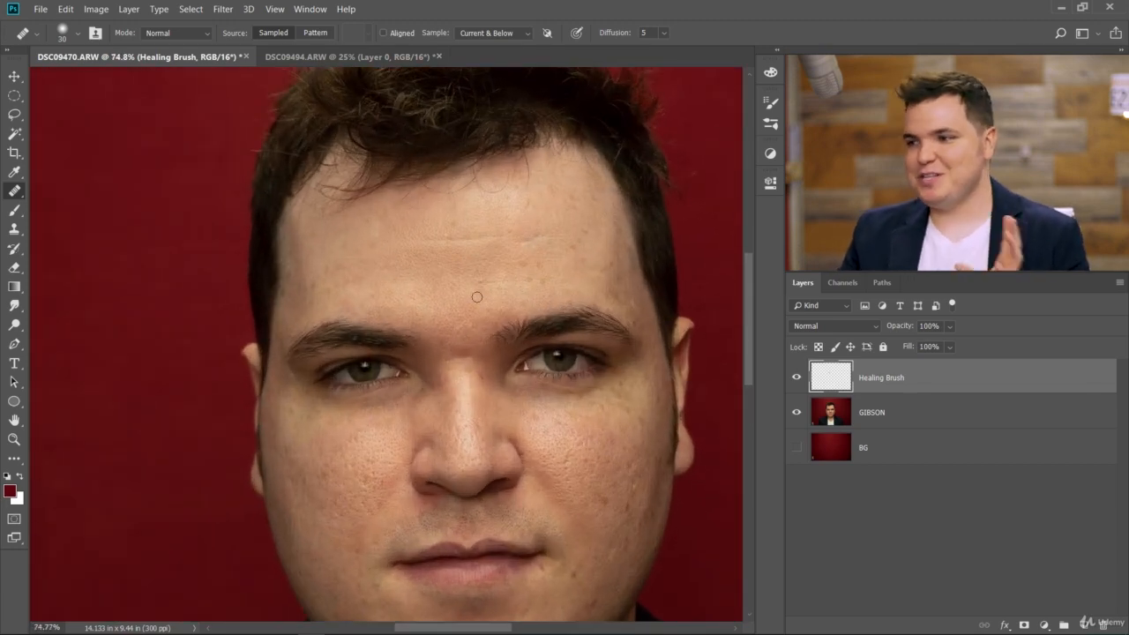
scroll(474, 305, up, 2)
scroll(475, 314, up, 1)
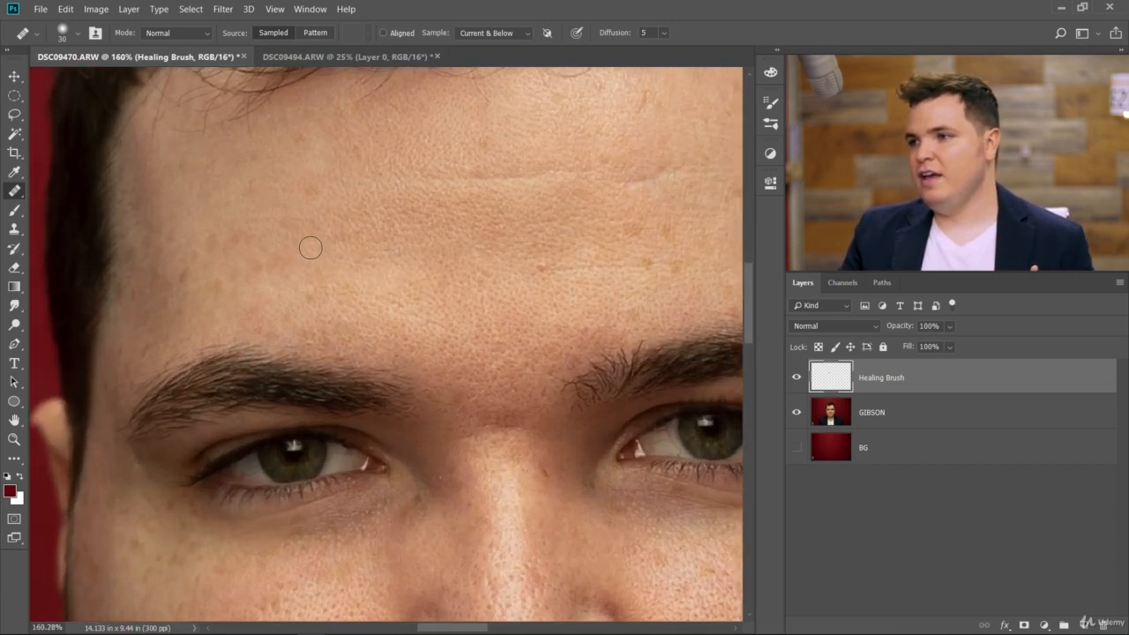
scroll(310, 247, up, 2)
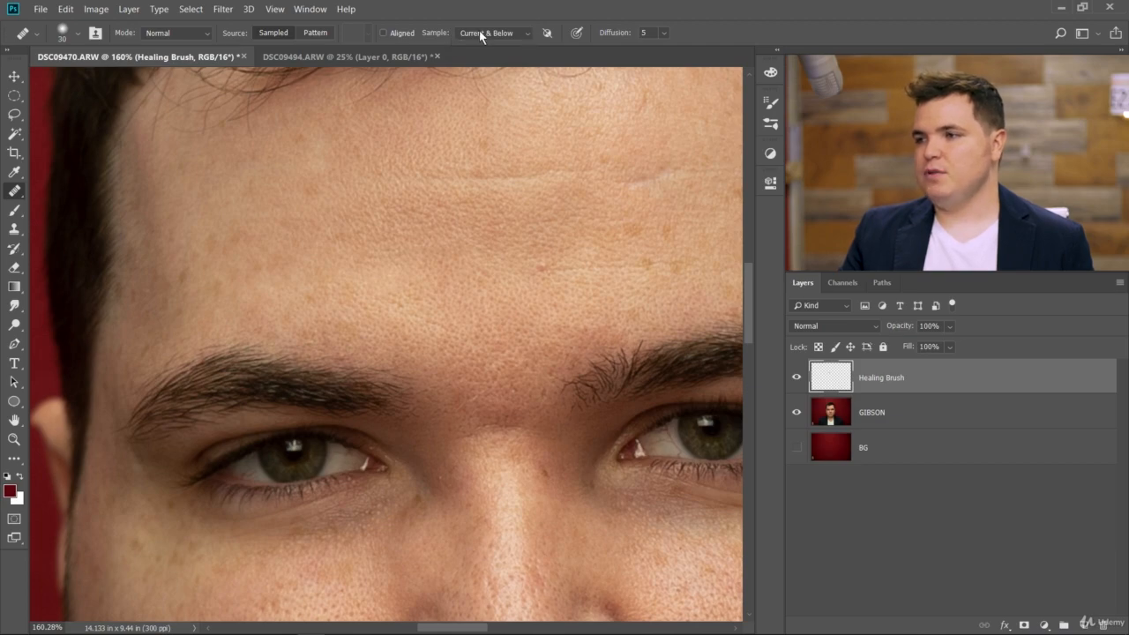
Step: Set the Healing Brush sampling to Current Layer, hide the Healing Brush layer and select the portrait layer
click(517, 33)
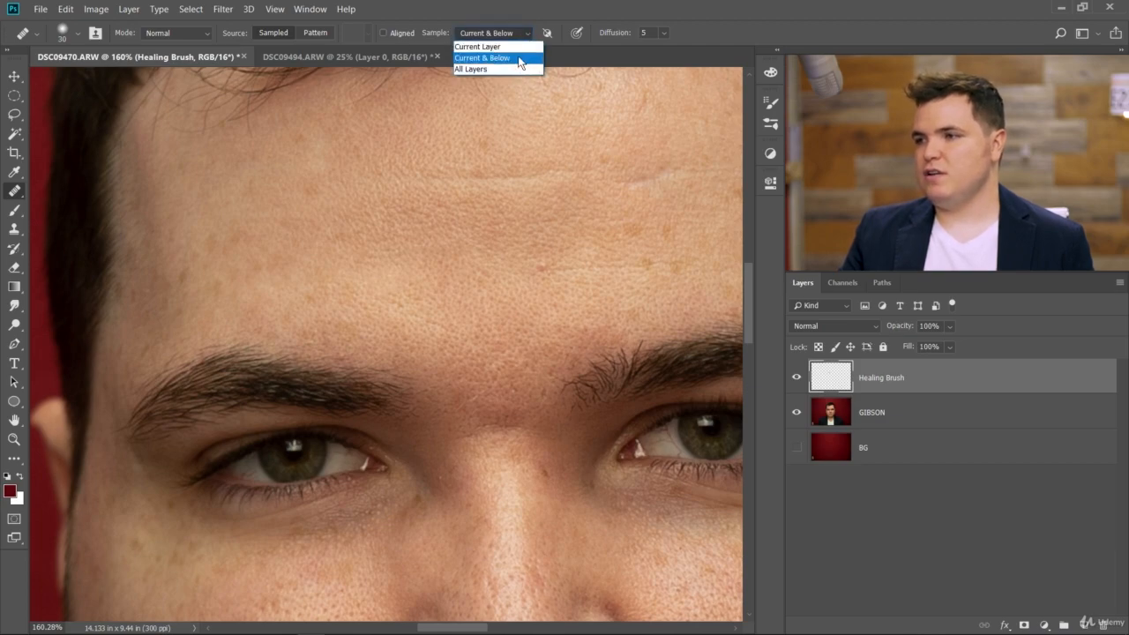
click(494, 47)
click(797, 377)
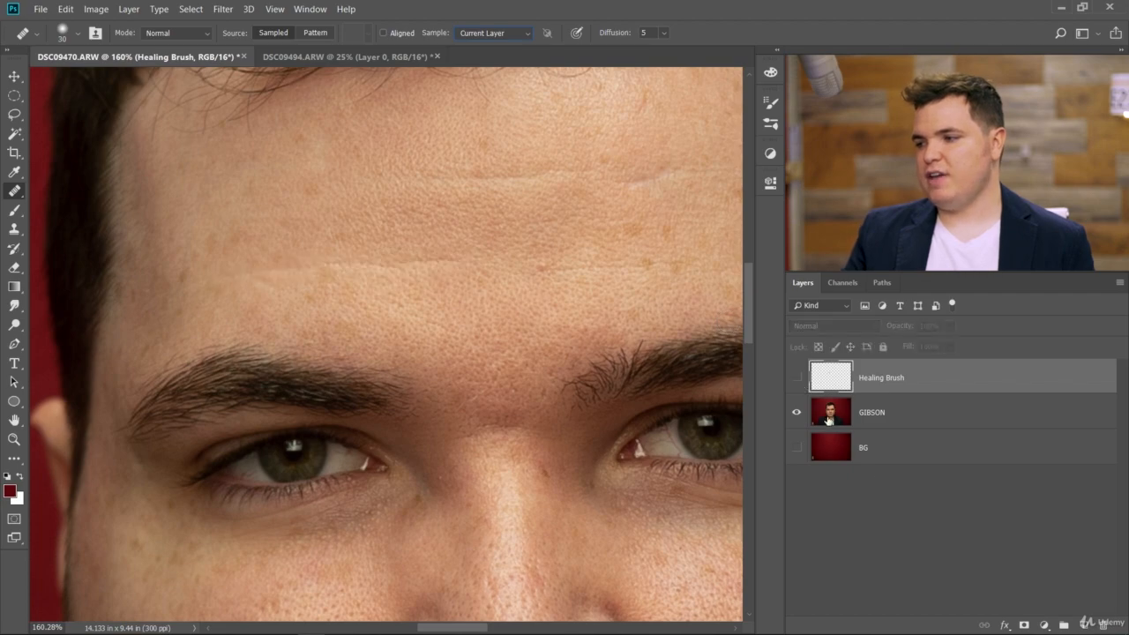
click(829, 418)
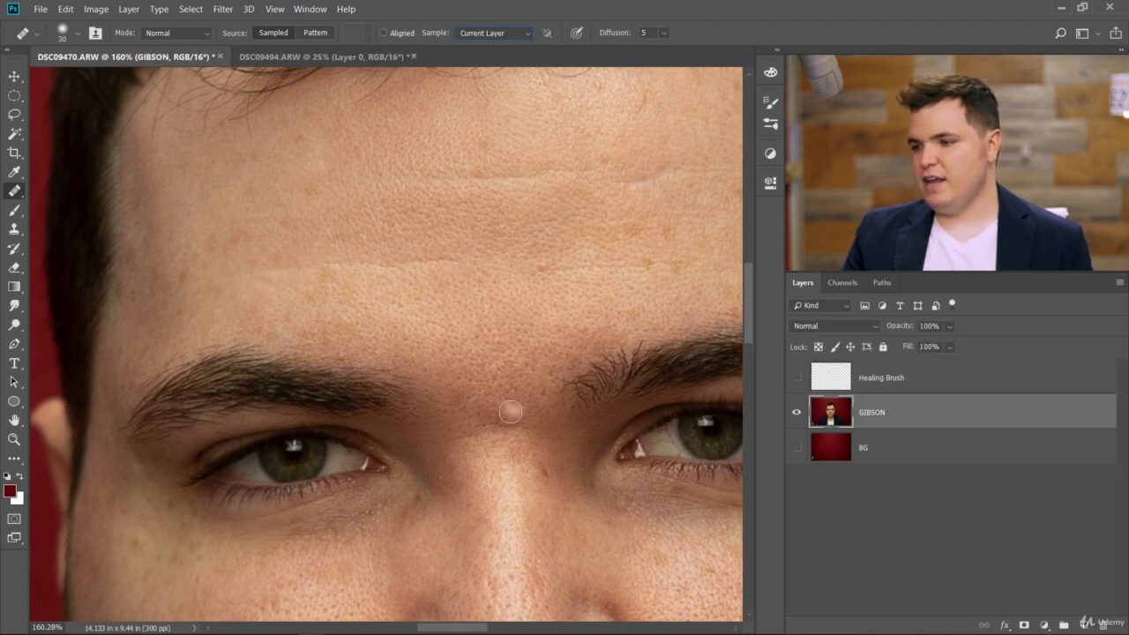
Step: Paint healing strokes directly on the portrait layer between the eyebrows and over the inner left-hand eyebrow, and inspect them
mouse_move(511, 388)
mouse_down()
mouse_move(501, 332)
mouse_move(522, 350)
mouse_move(495, 399)
mouse_up()
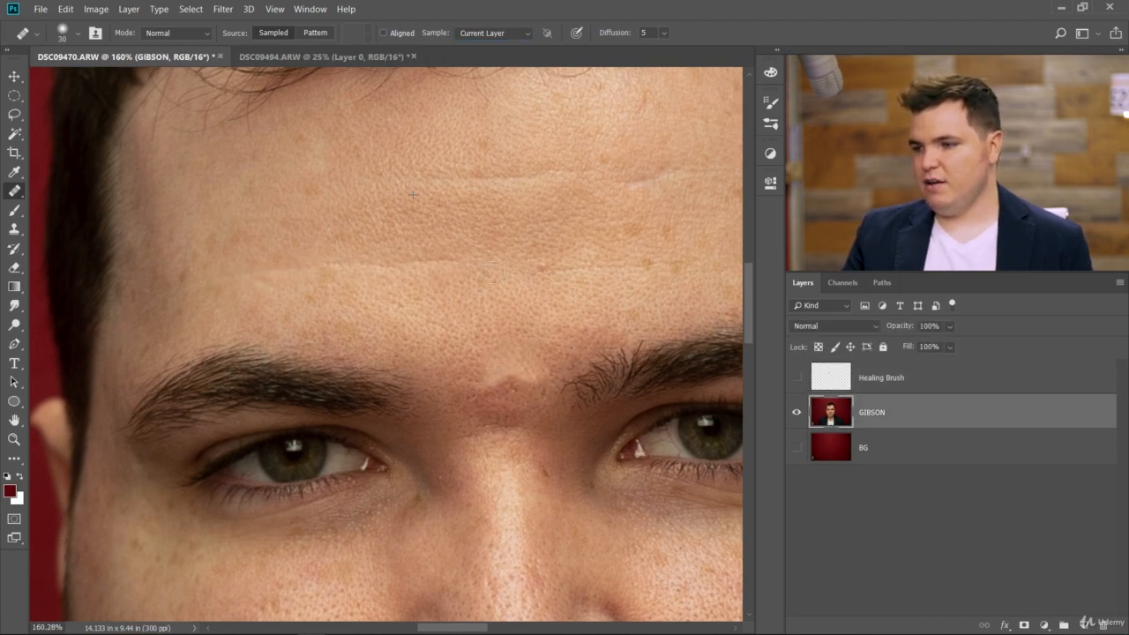
drag(357, 373, 382, 373)
drag(579, 366, 675, 263)
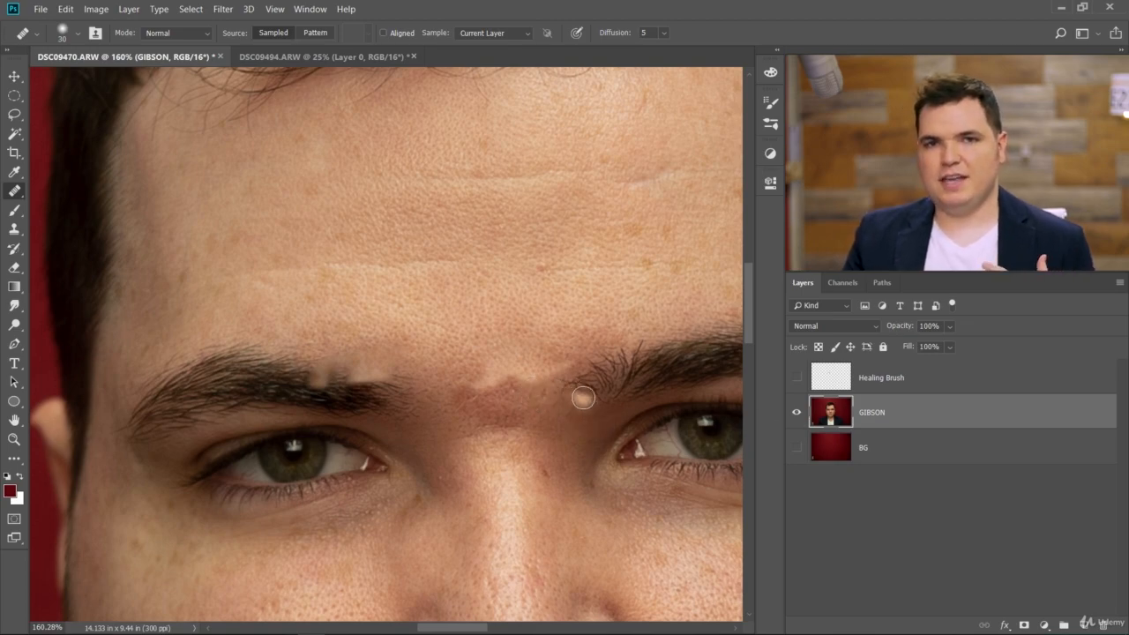
scroll(557, 396, down, 8)
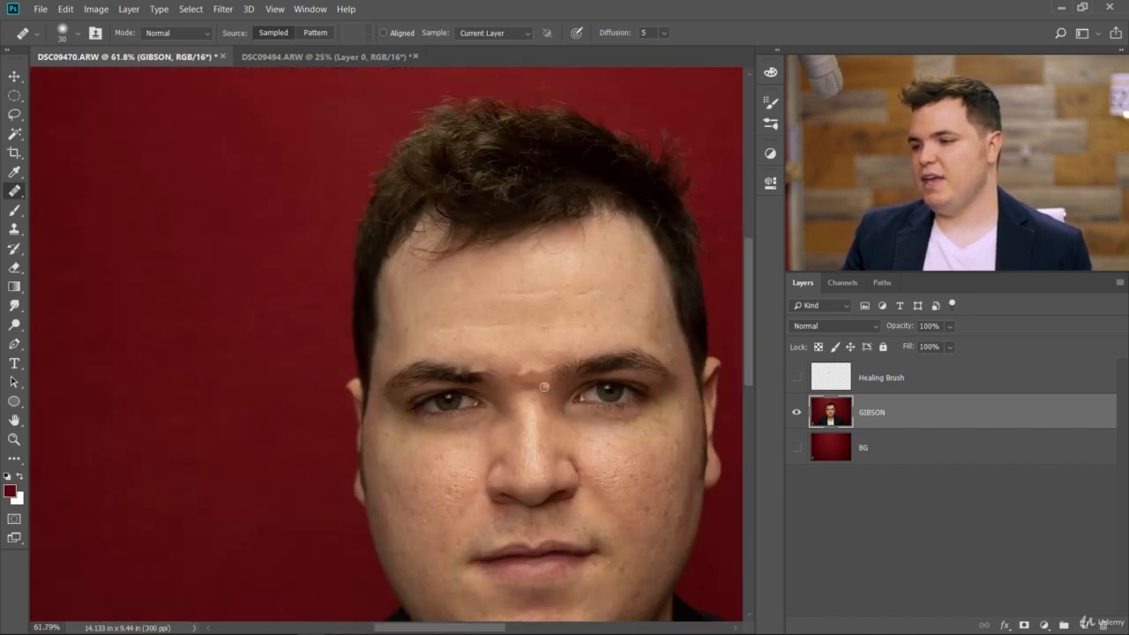
scroll(532, 429, up, 8)
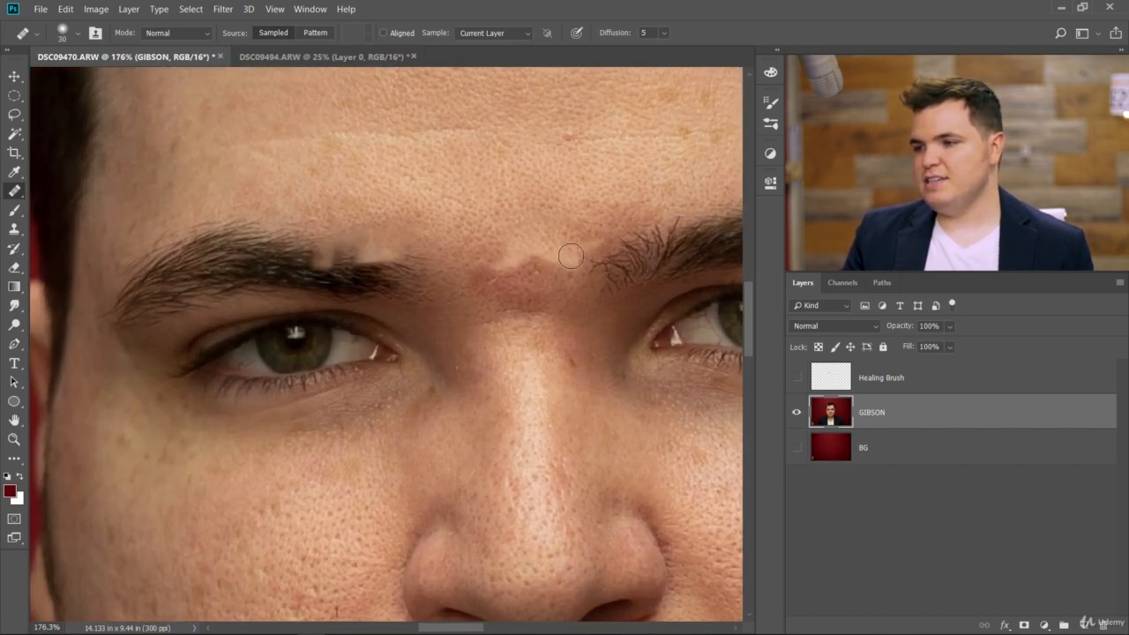
scroll(570, 249, down, 2)
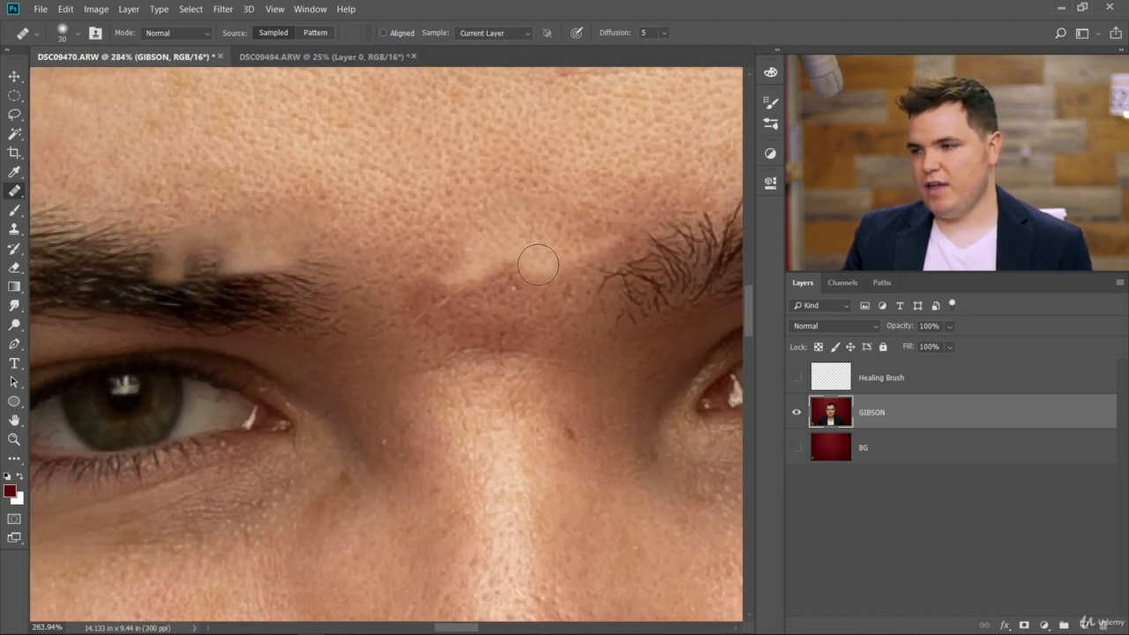
Step: Inspect and undo the healing strokes painted directly on the portrait layer between and over the eyebrows
scroll(533, 274, down, 6)
scroll(535, 265, up, 6)
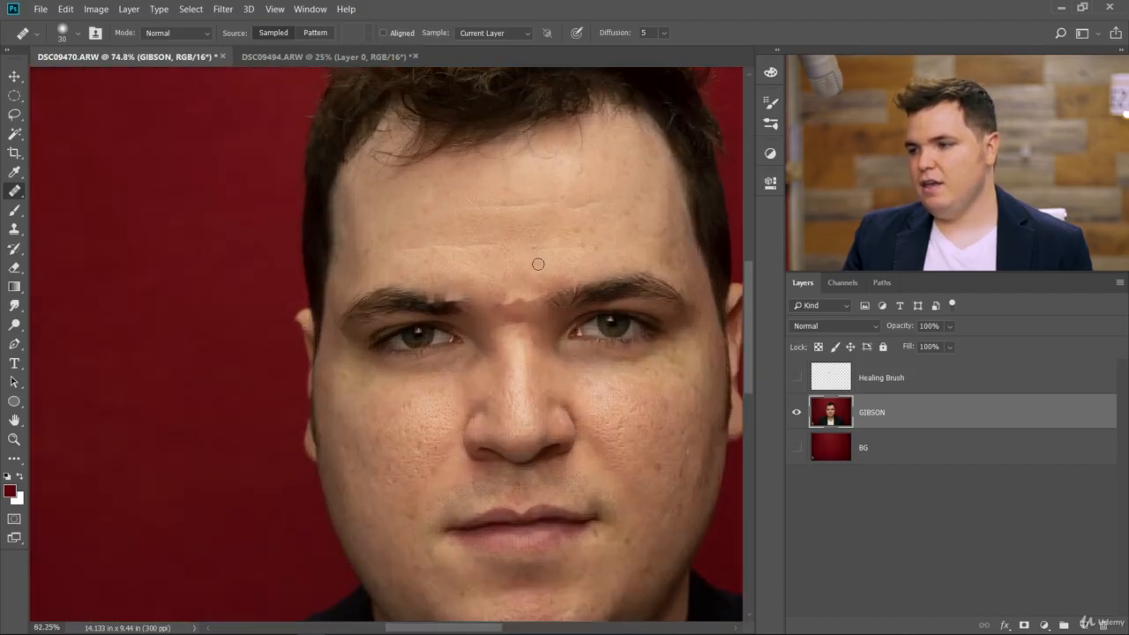
scroll(529, 304, up, 4)
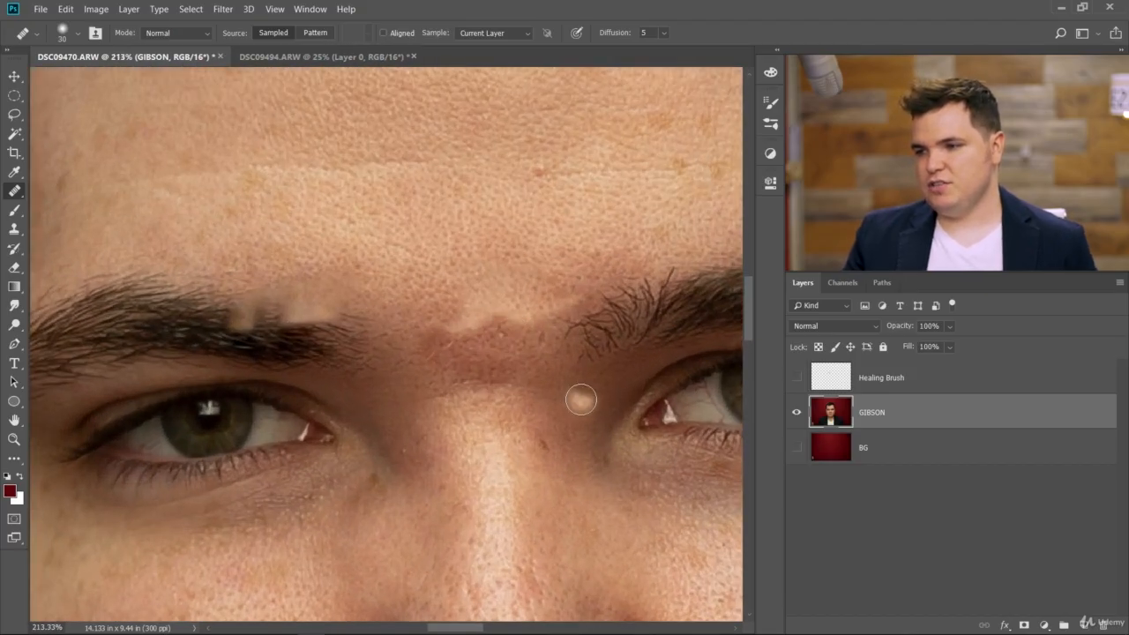
key(ctrl+alt+z)
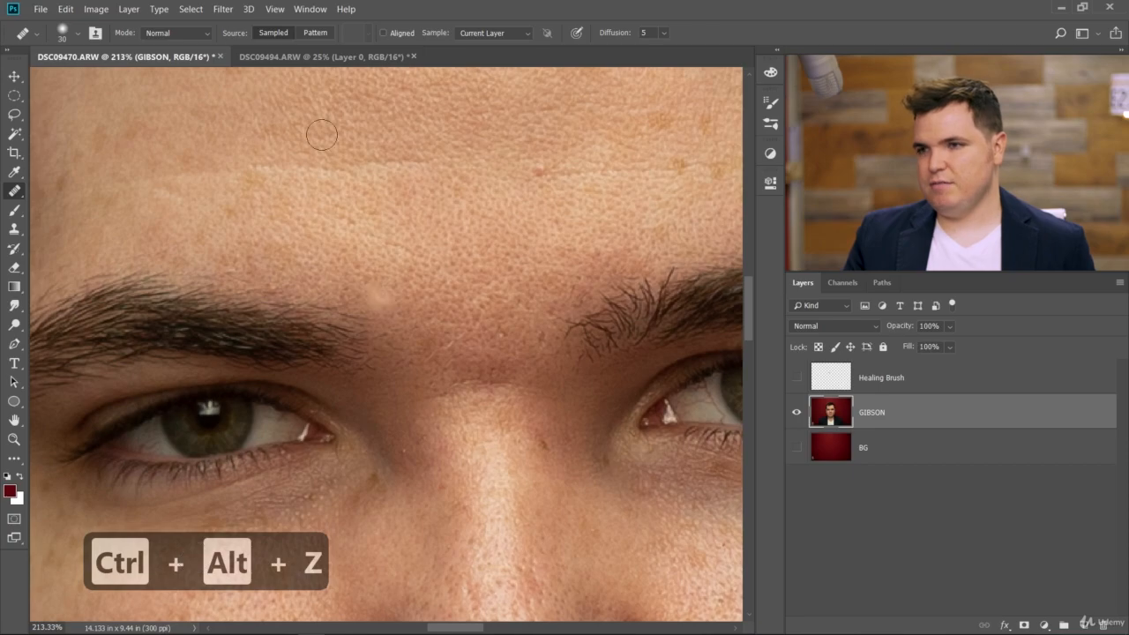
click(65, 10)
click(65, 11)
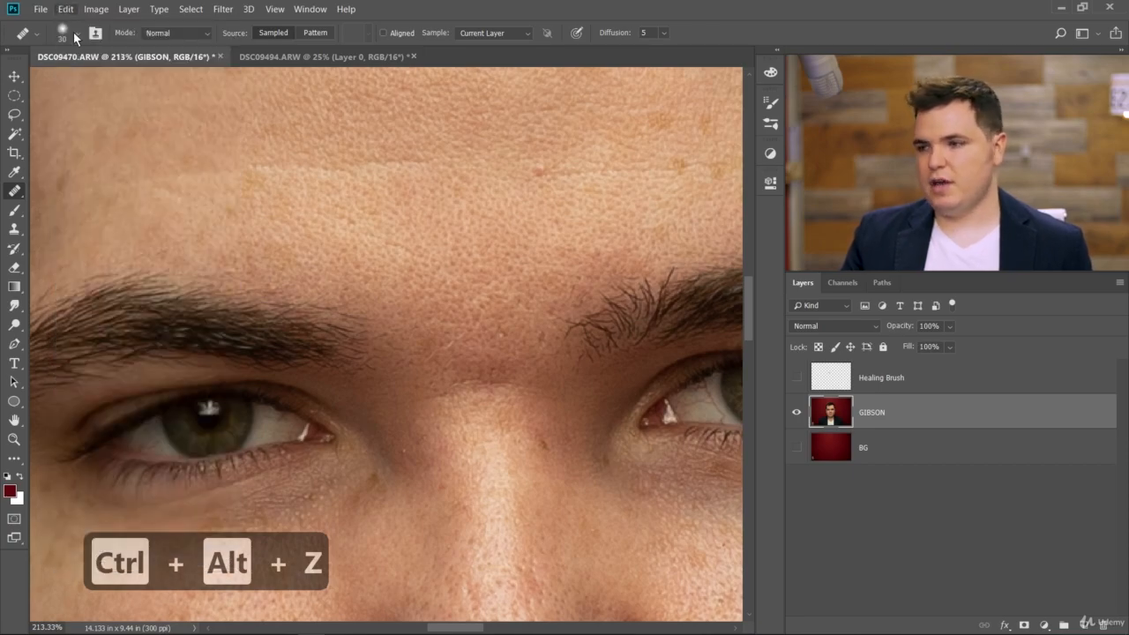
Step: Select and show the Healing Brush layer, and set the Healing Brush sampling to Current & Below
scroll(515, 270, down, 5)
scroll(513, 268, down, 1)
scroll(504, 231, up, 2)
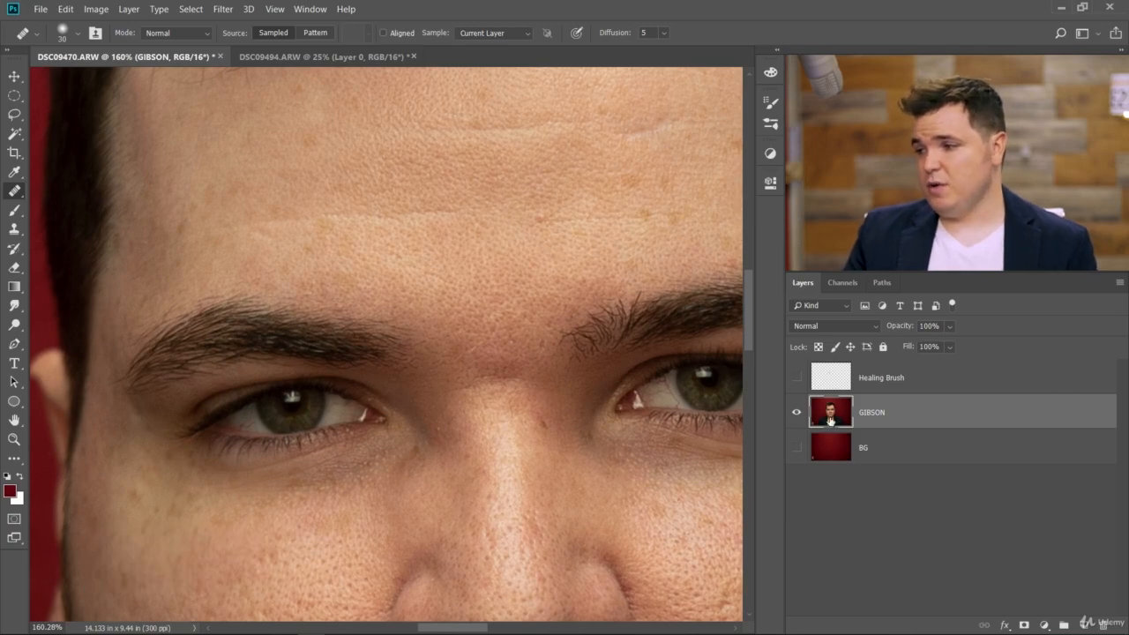
click(837, 379)
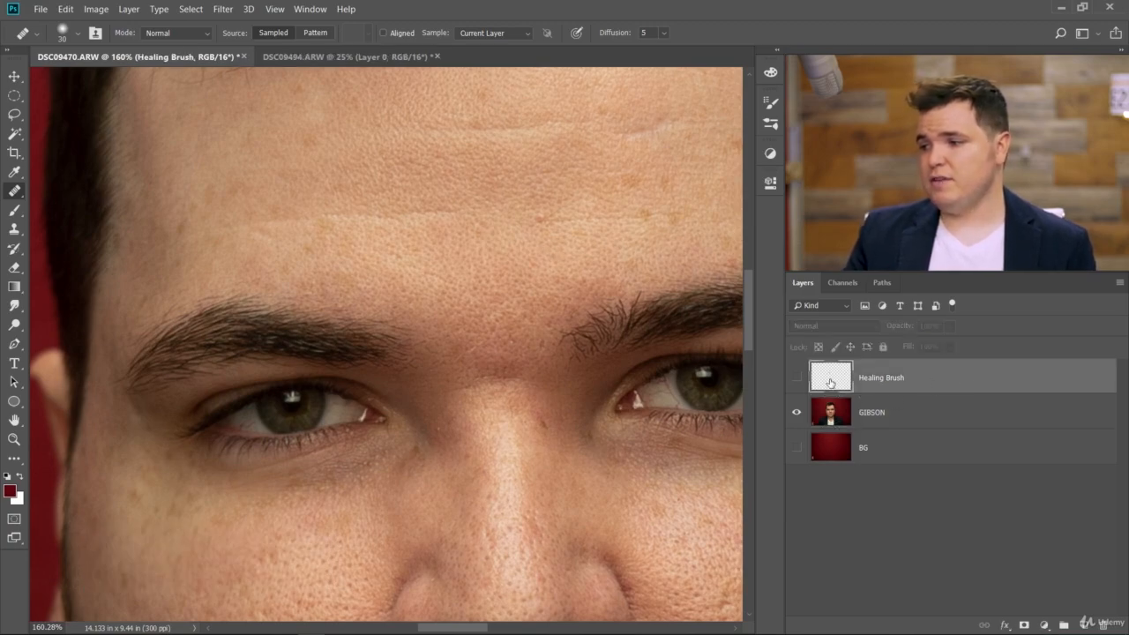
click(798, 378)
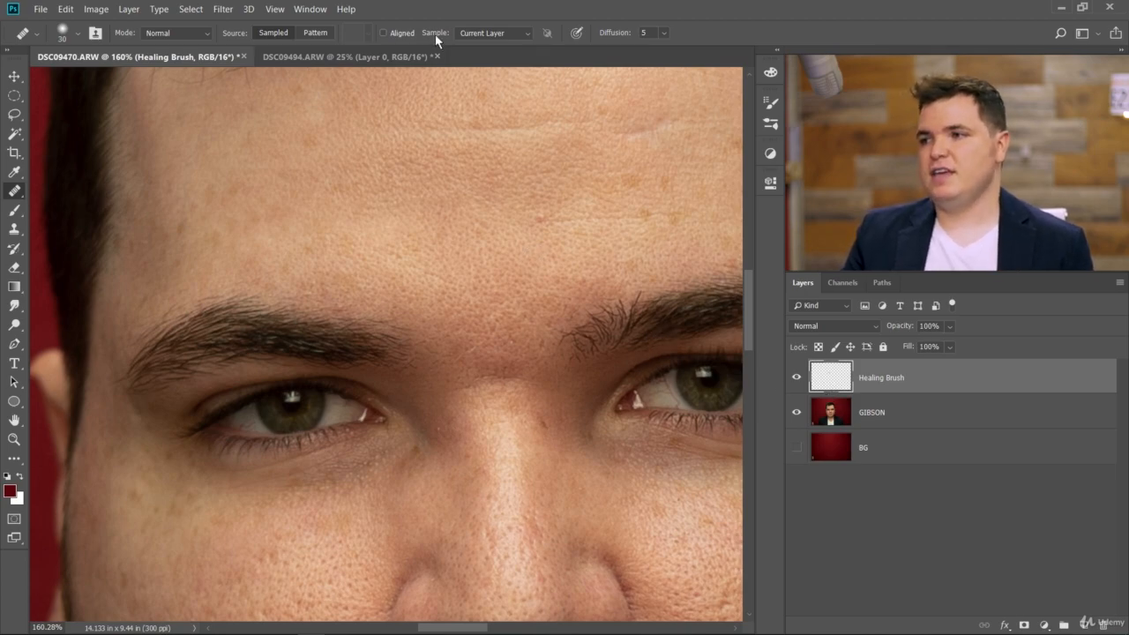
click(483, 33)
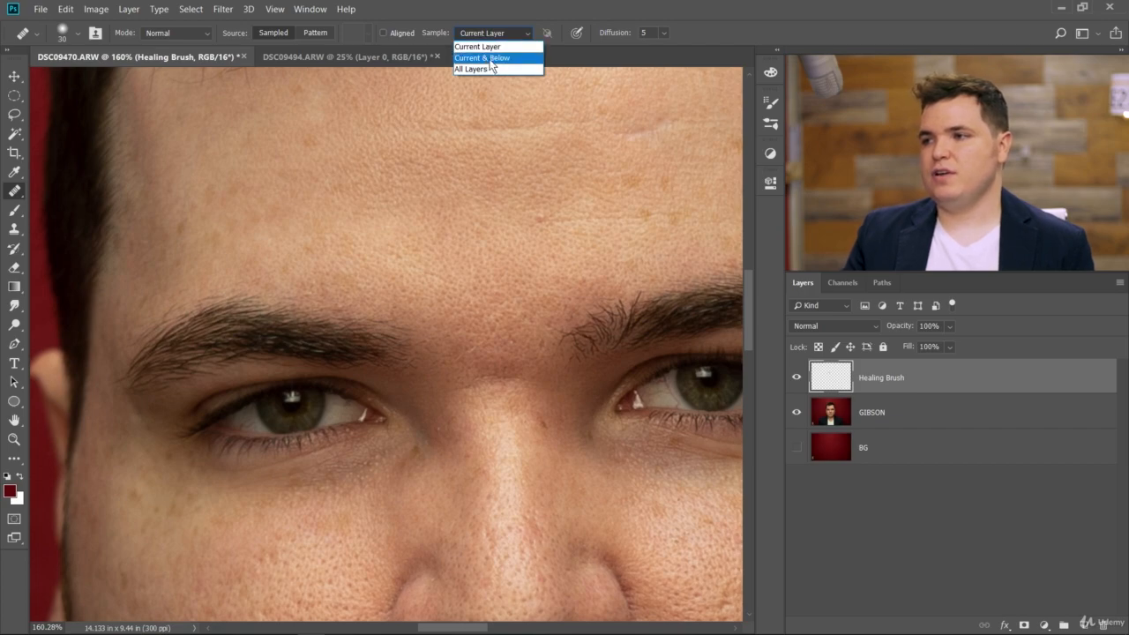
click(491, 58)
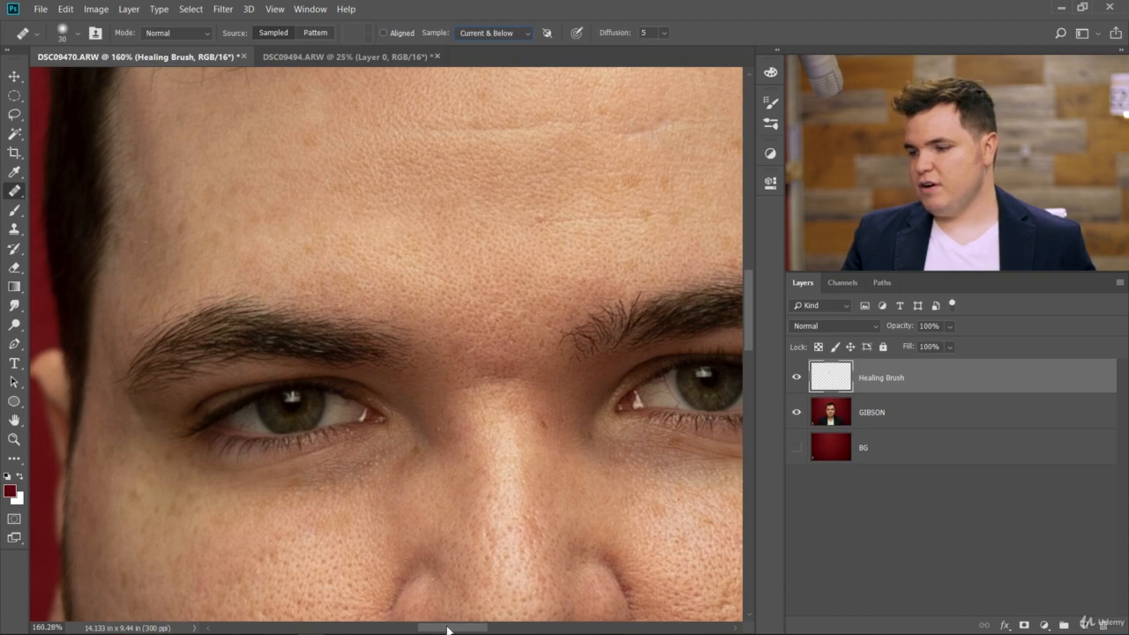
drag(447, 630, 458, 630)
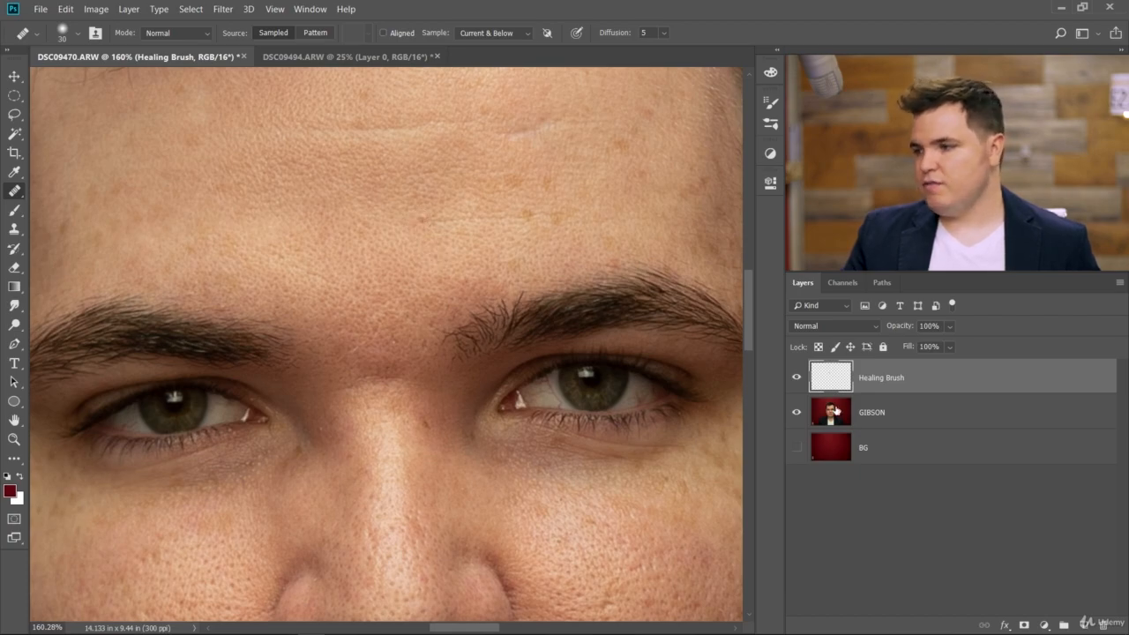
Step: Isolate the Healing Brush layer with Current Layer sampling, and restore the portrait layer's visibility and Current & Below sampling
click(797, 411)
click(469, 33)
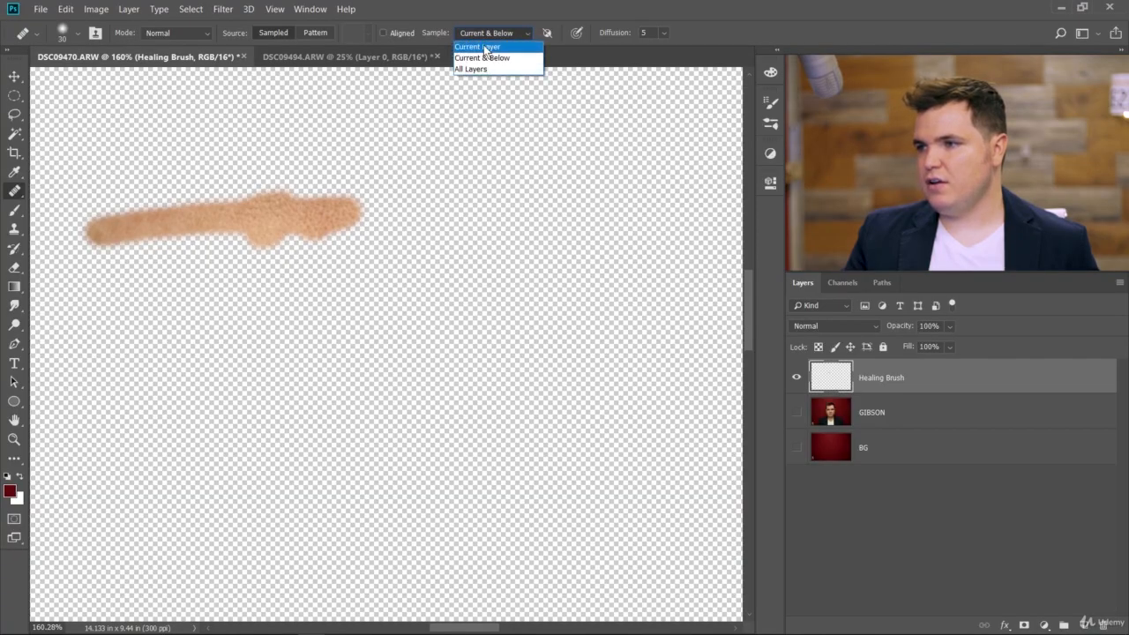
click(481, 47)
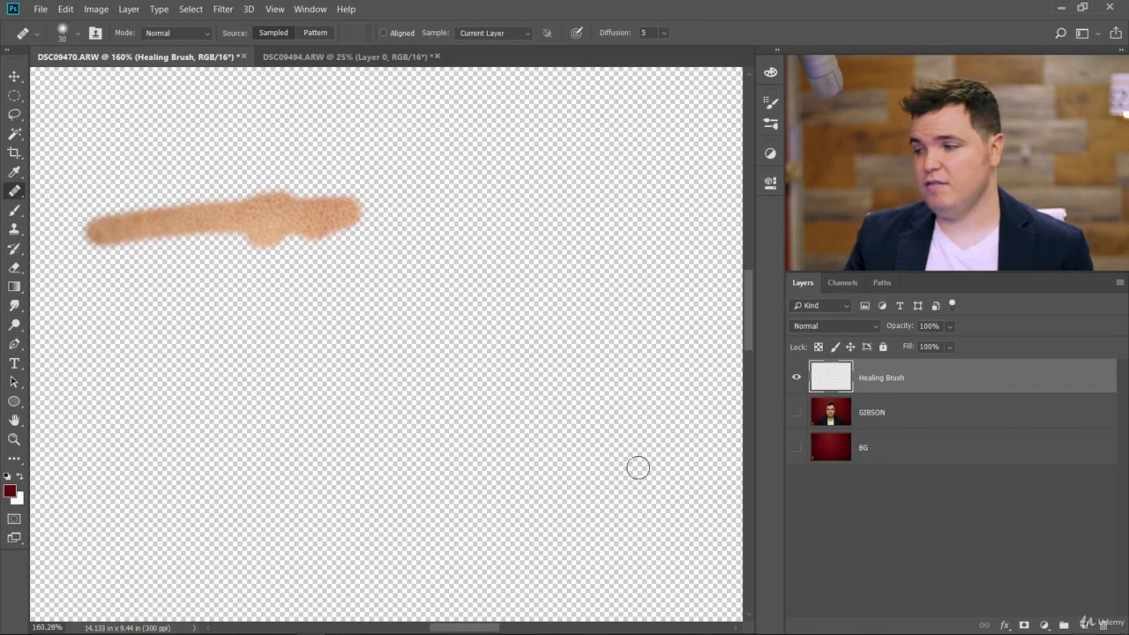
click(797, 412)
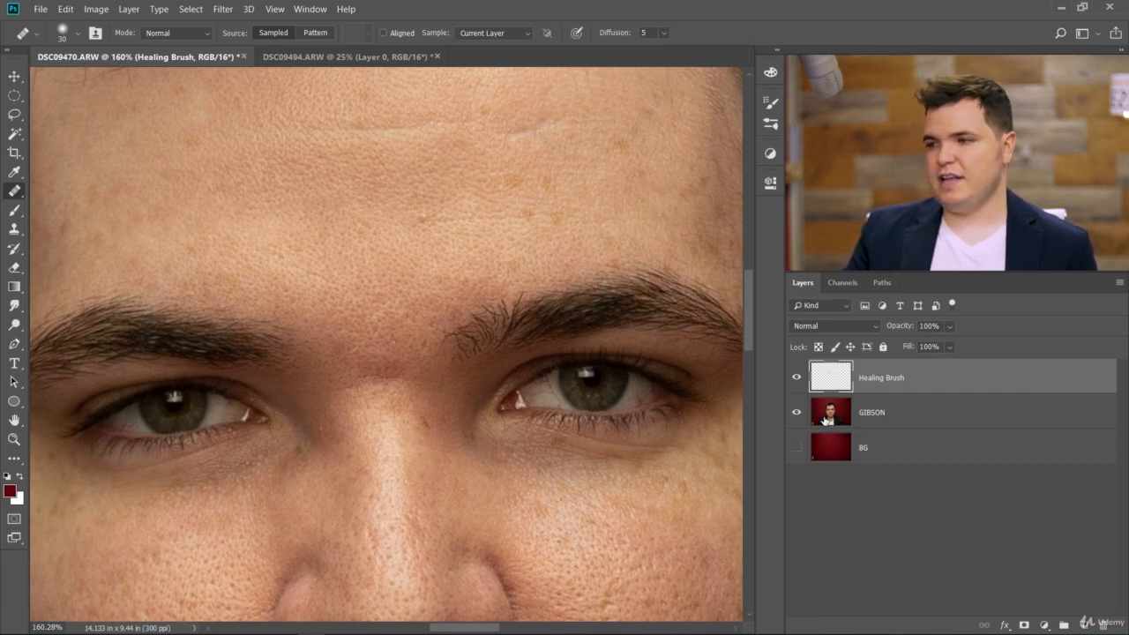
click(457, 35)
click(485, 58)
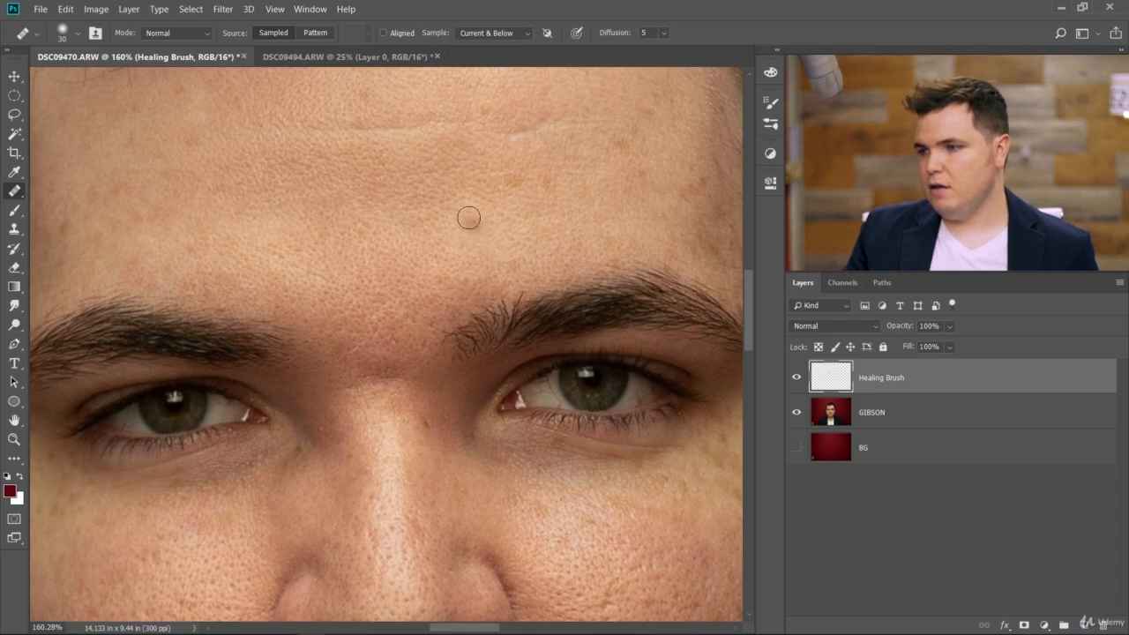
Step: Heal the crease and blemishes above the right-hand eyebrow on the Healing Brush layer, comparing the area with the layer hidden
scroll(485, 245, up, 6)
click(555, 224)
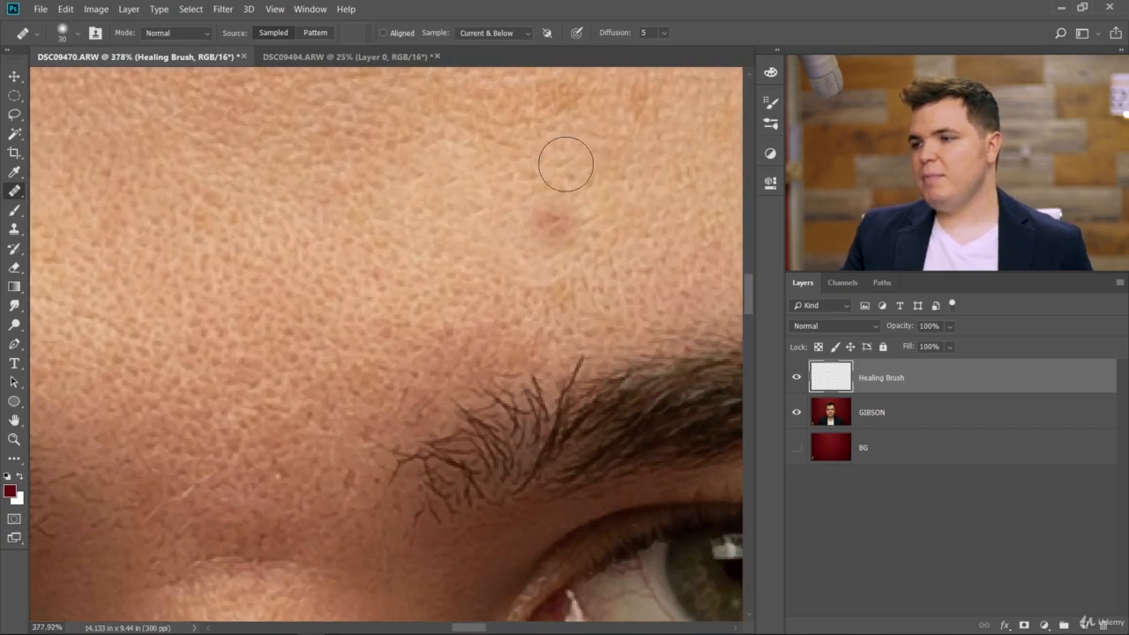
click(509, 203)
click(795, 370)
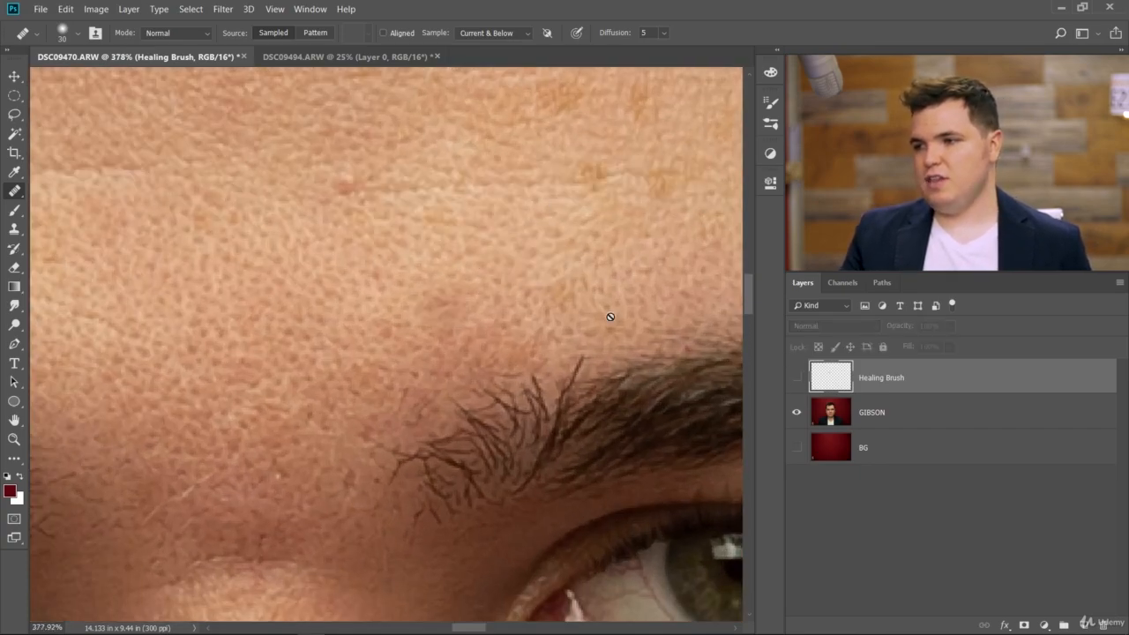
click(796, 374)
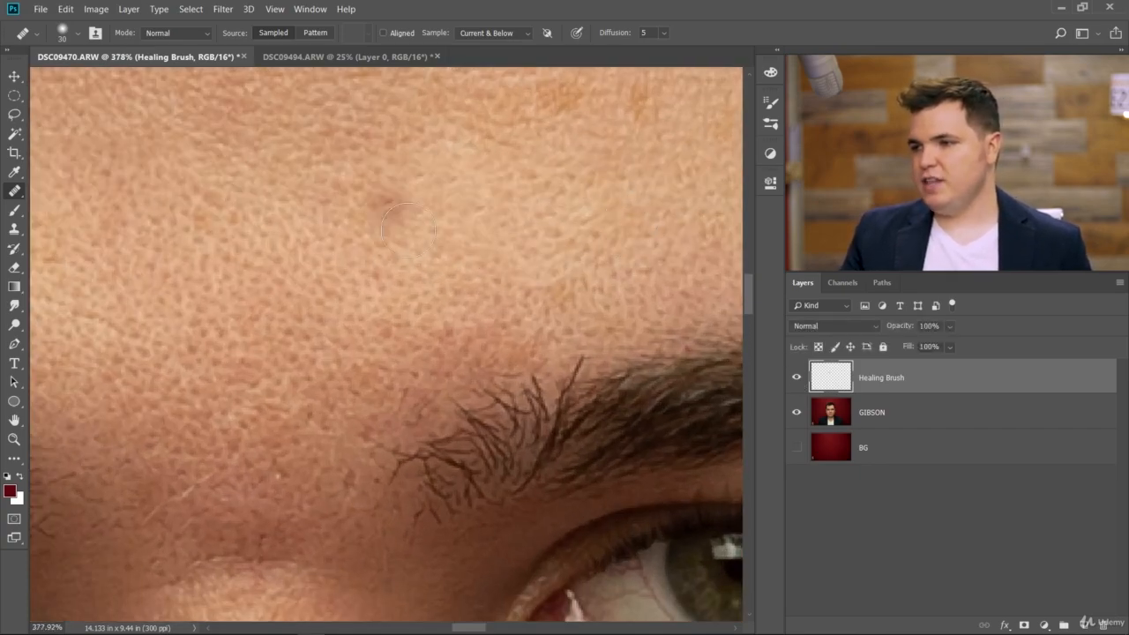
click(628, 192)
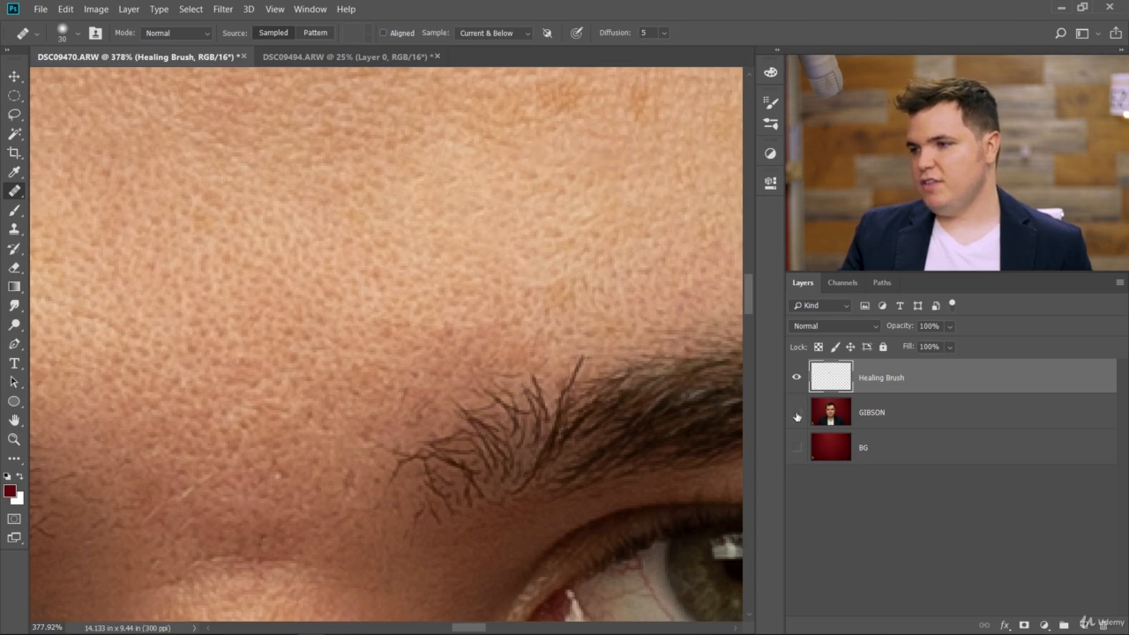
Step: Examine the healing strokes on transparency with the portrait layer hidden, and show the portrait layer again
click(797, 414)
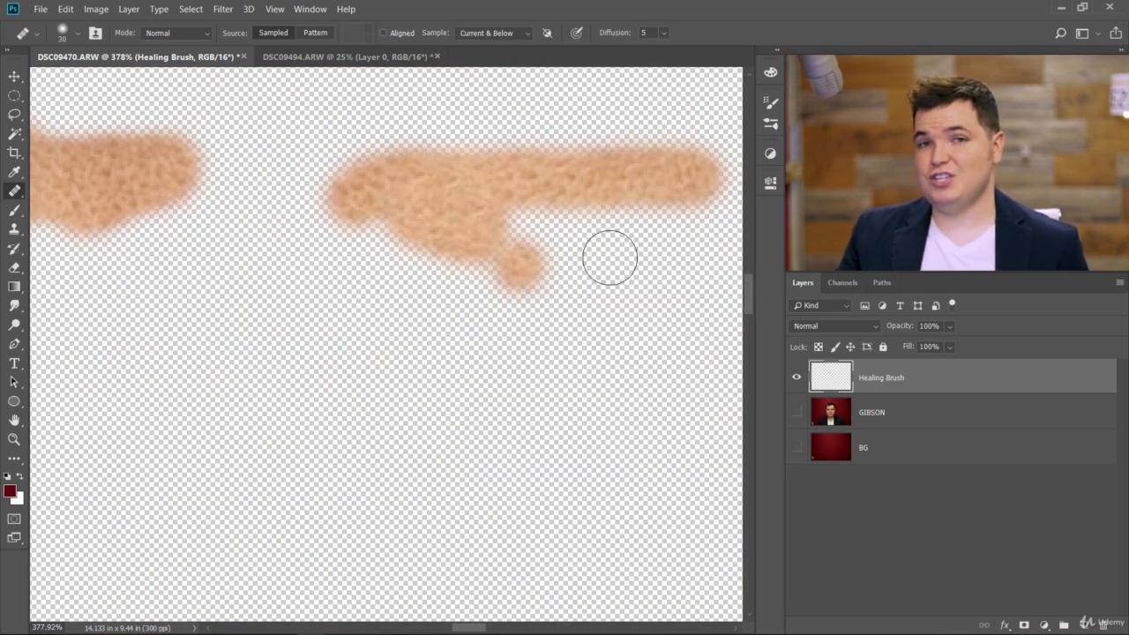
scroll(401, 205, down, 5)
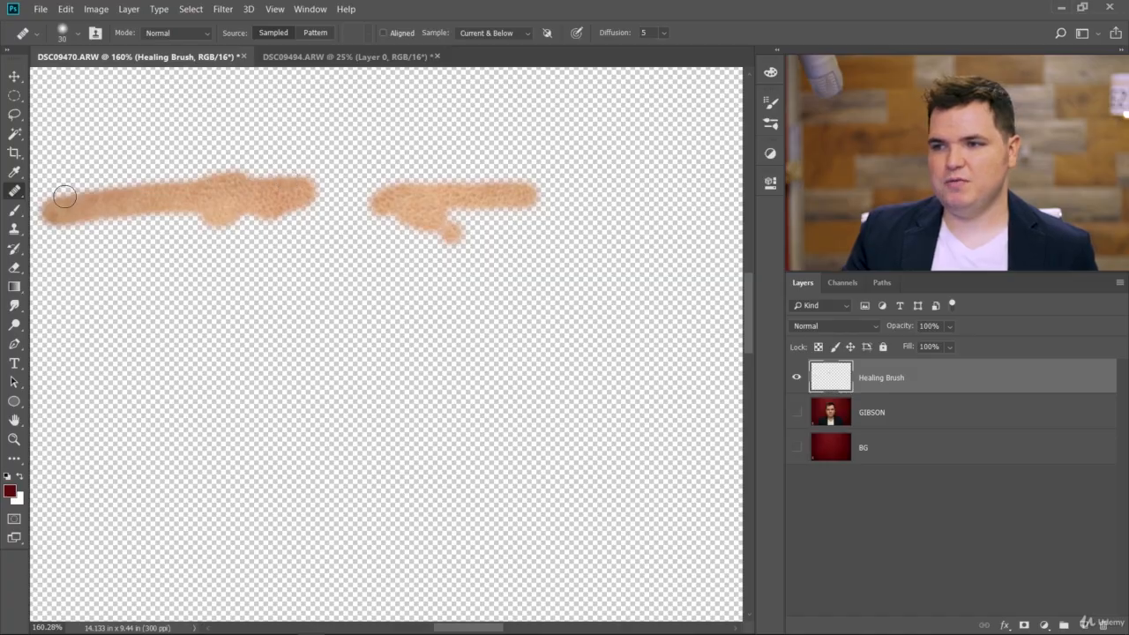
scroll(91, 209, up, 5)
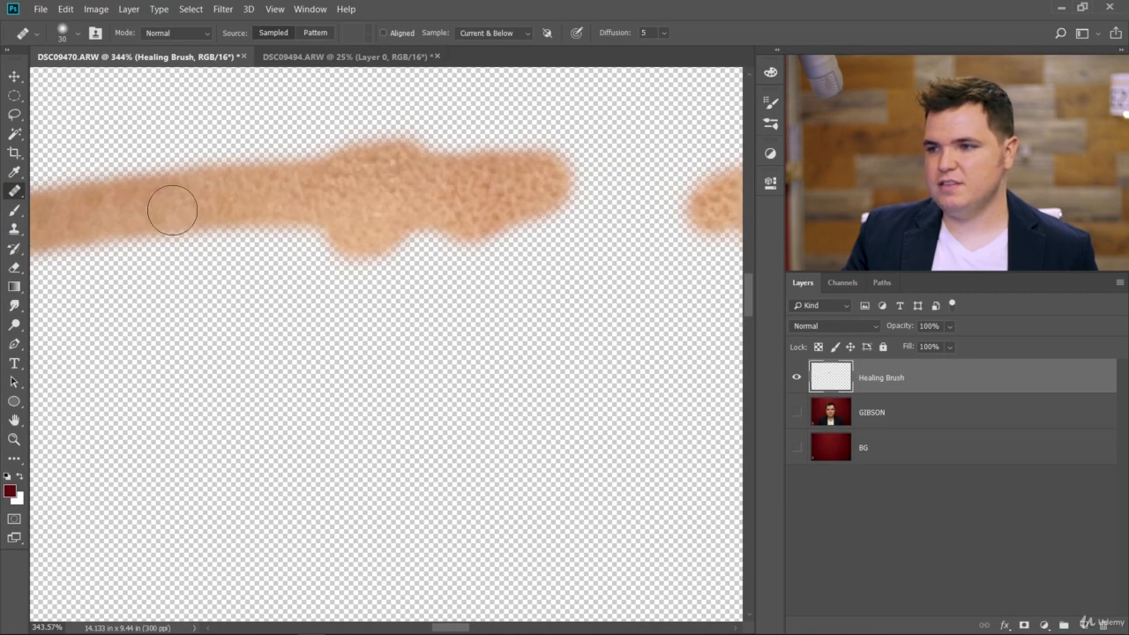
scroll(481, 312, down, 5)
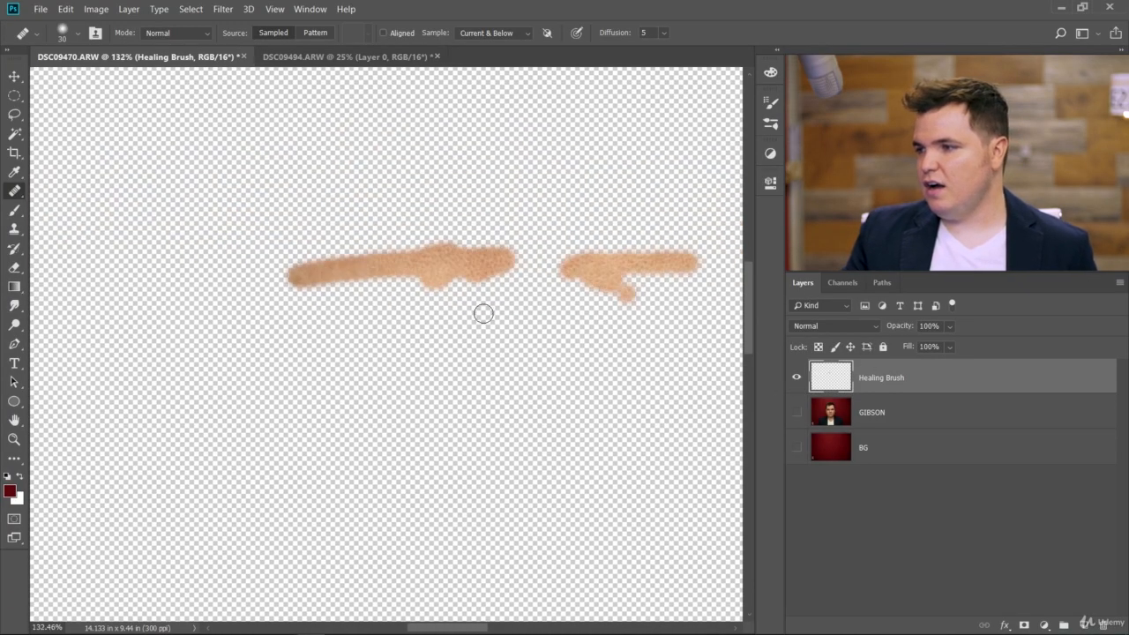
scroll(612, 294, up, 5)
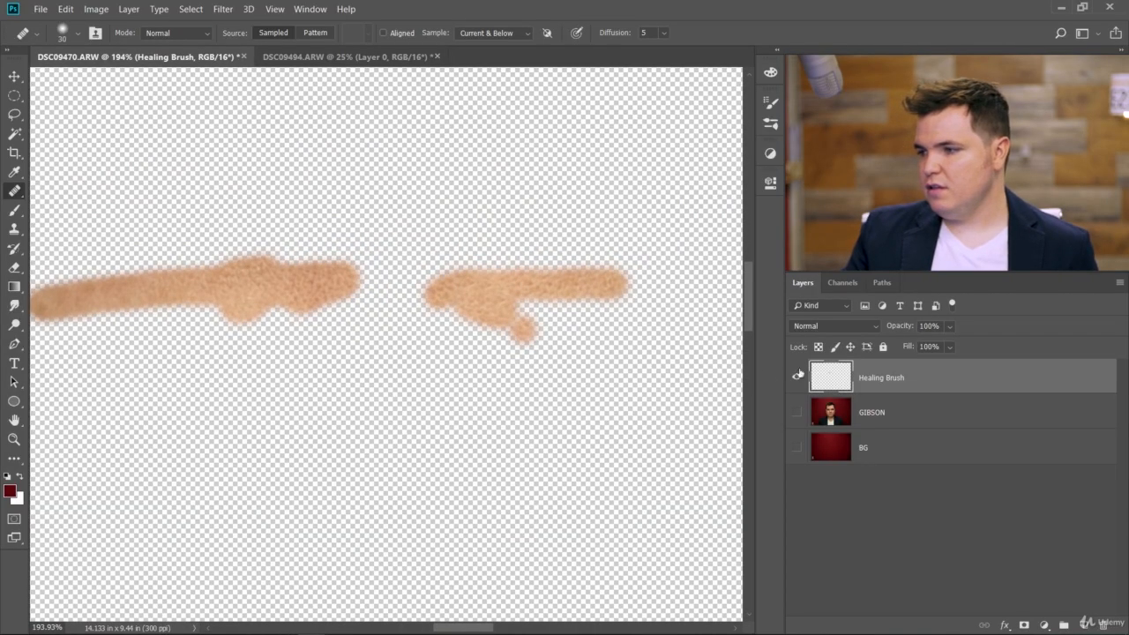
click(797, 412)
Step: Compare the forehead with the Healing Brush layer hidden and shown, leaving that layer visible and selected
click(797, 377)
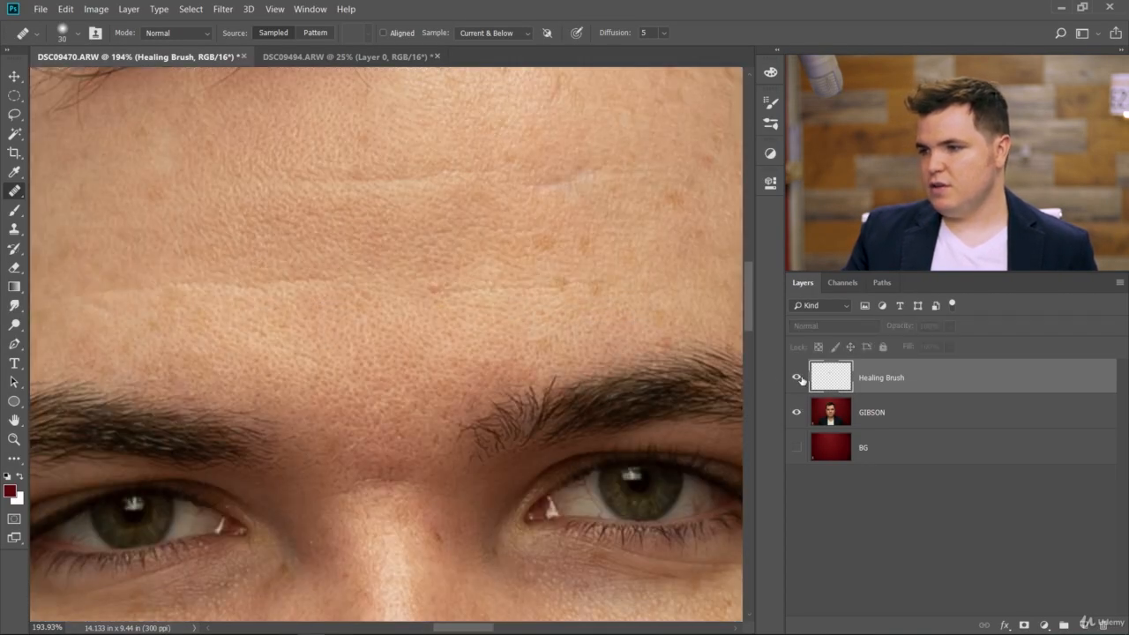
click(798, 378)
click(908, 415)
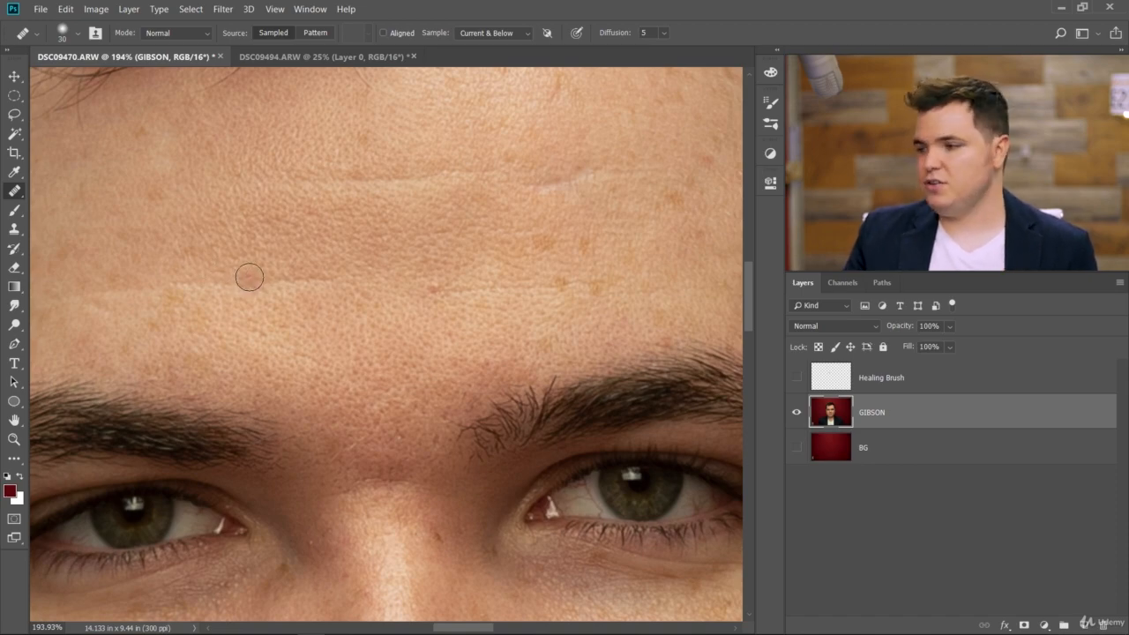
click(797, 377)
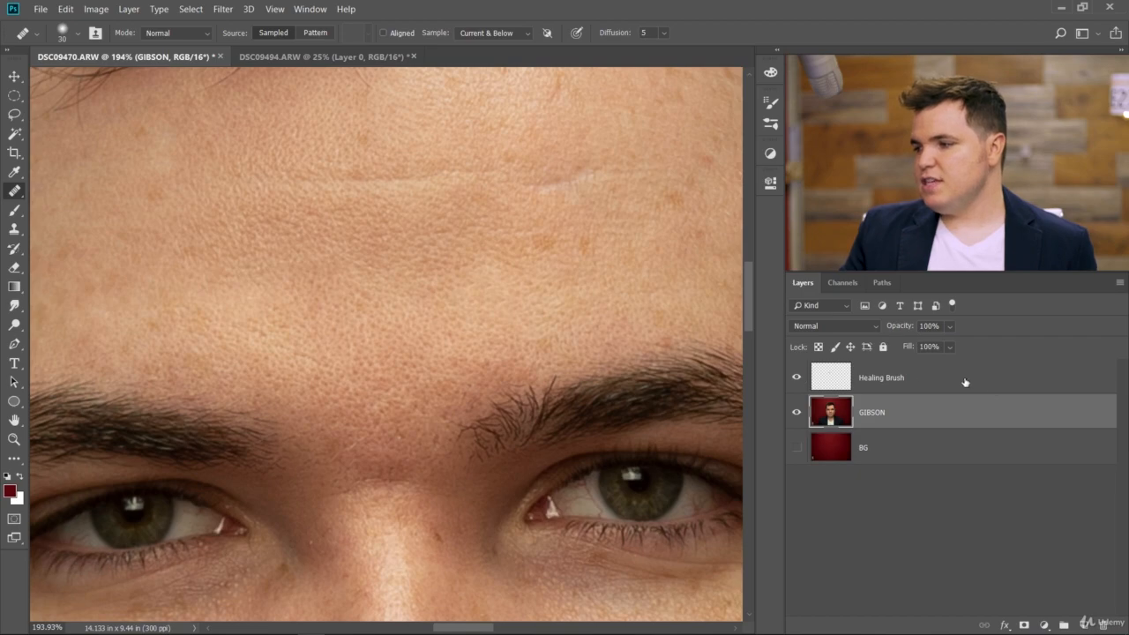
click(916, 379)
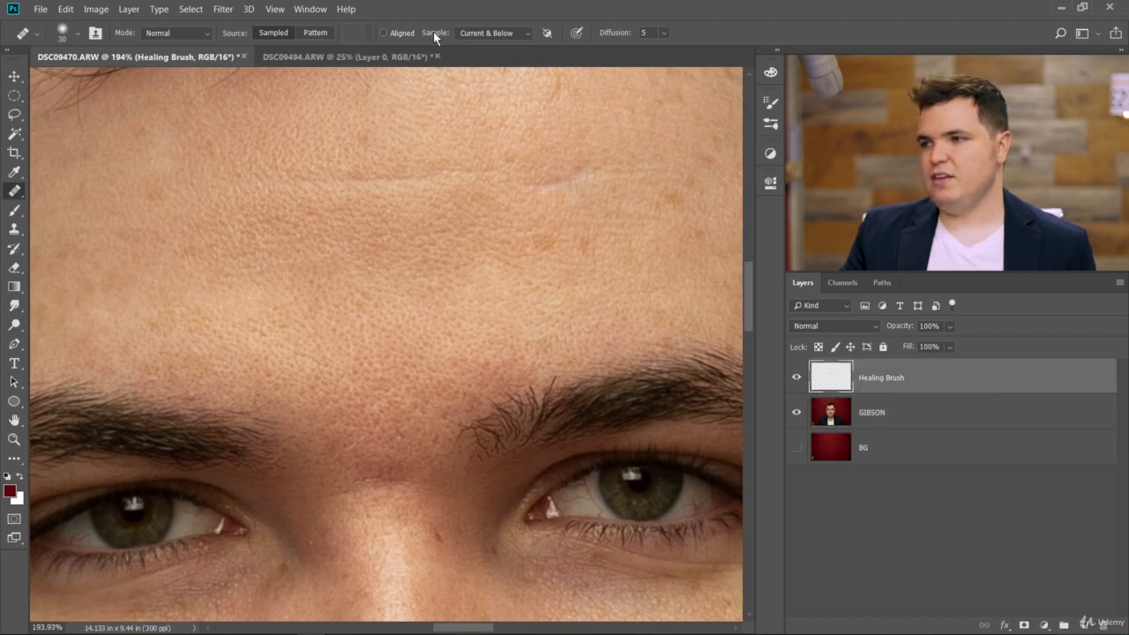
Step: Set the Healing Brush sampling to All Layers
click(489, 32)
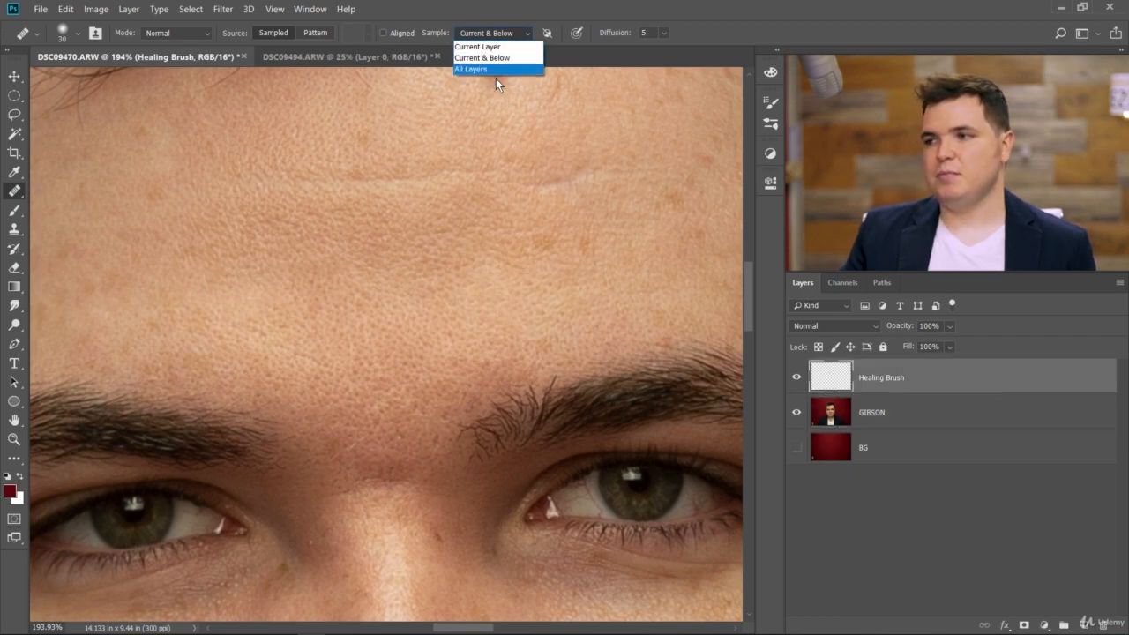
click(482, 57)
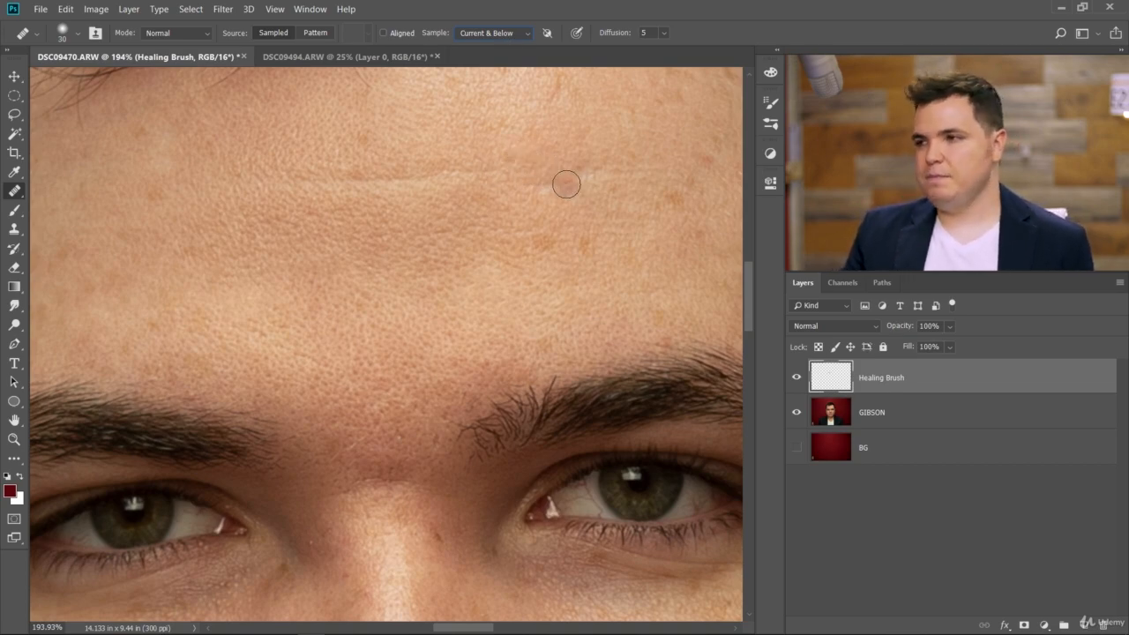
click(512, 32)
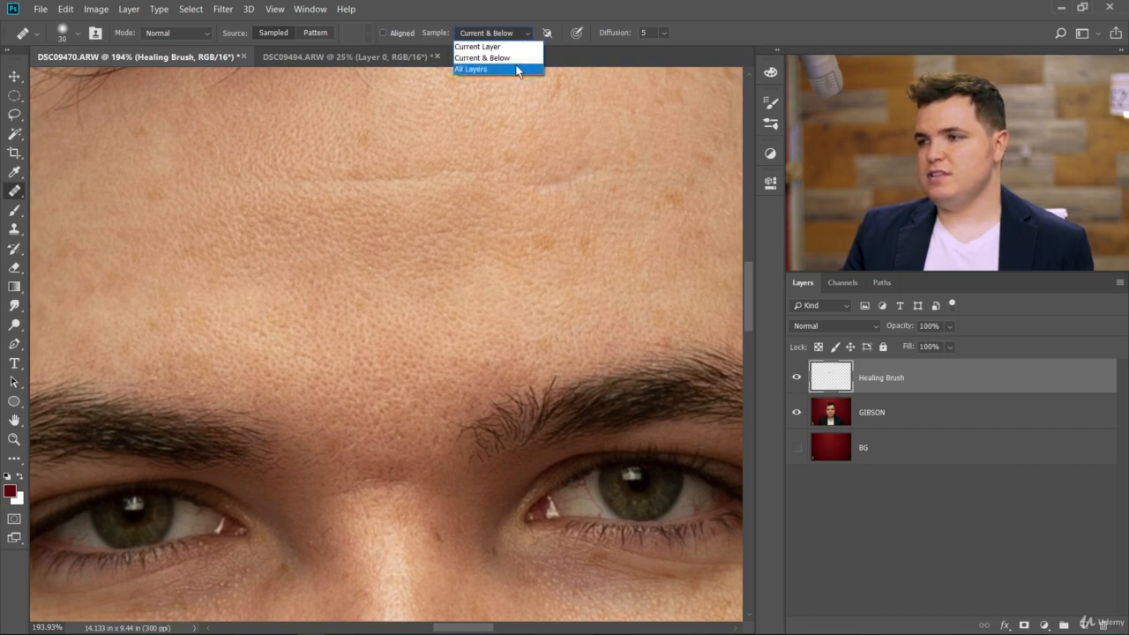
click(518, 70)
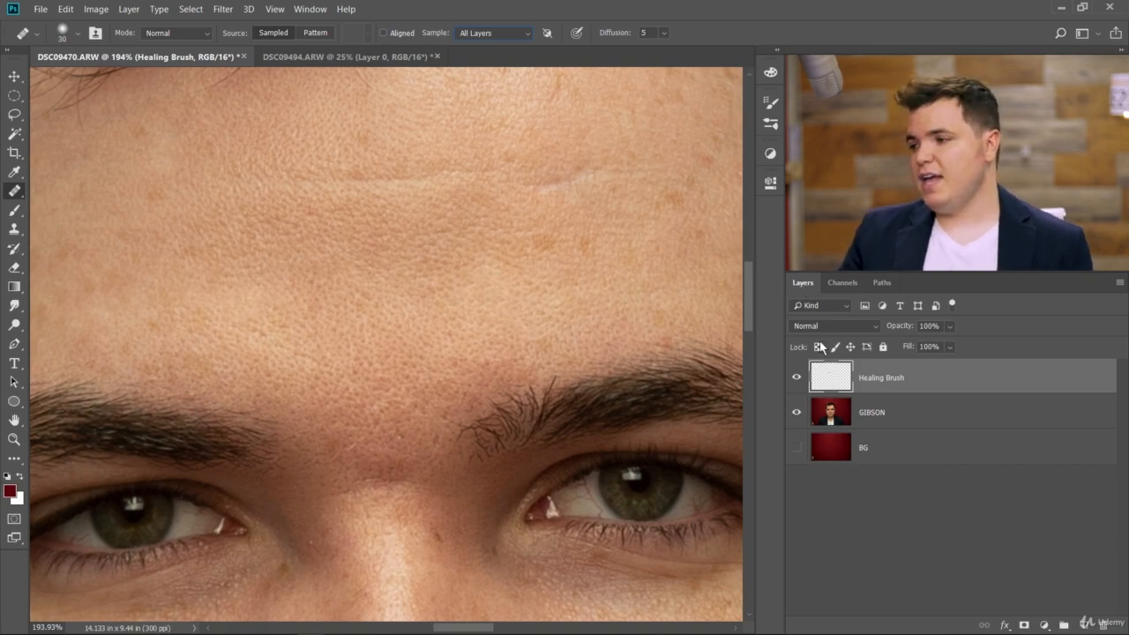
Step: Add a Levels adjustment layer above the Healing Brush layer and raise its black input level to darken the portrait heavily
click(770, 155)
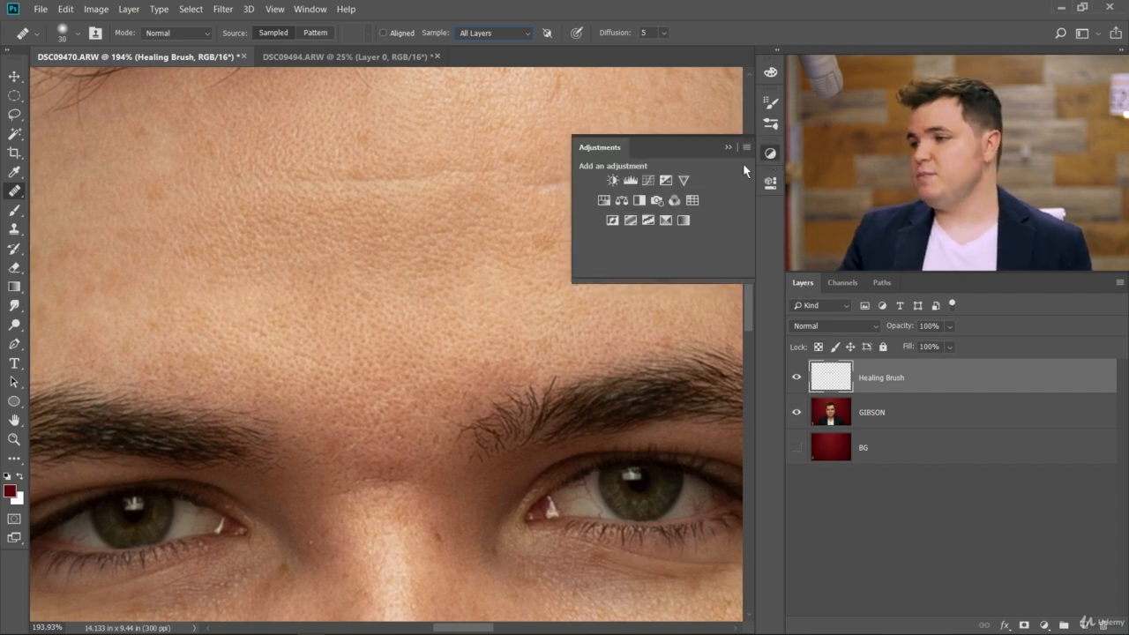
click(629, 181)
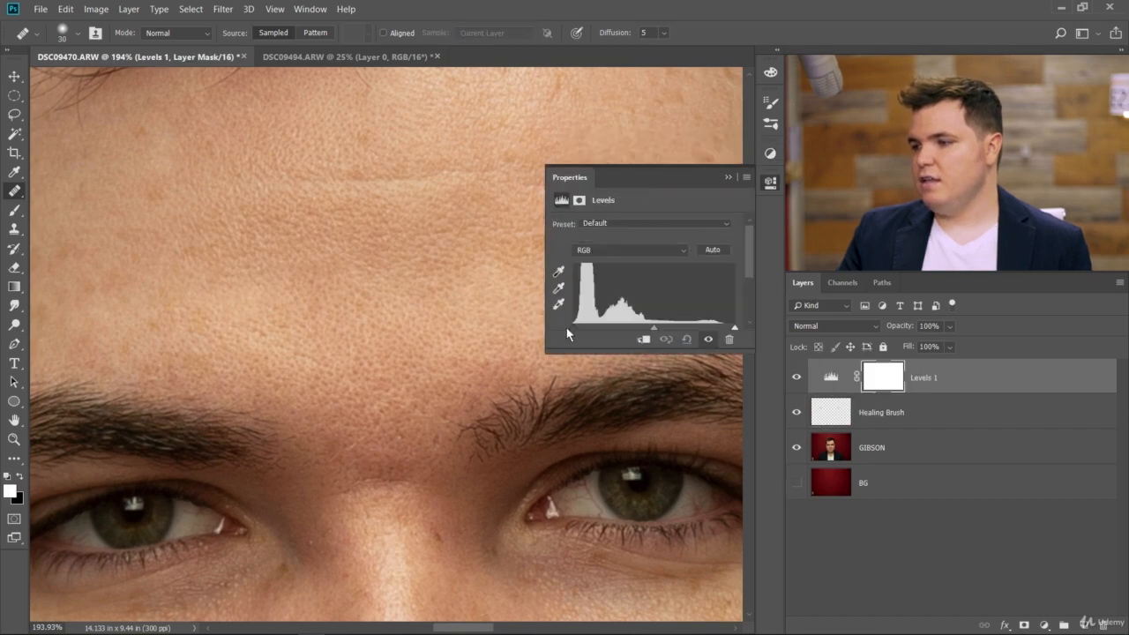
drag(569, 328, 657, 328)
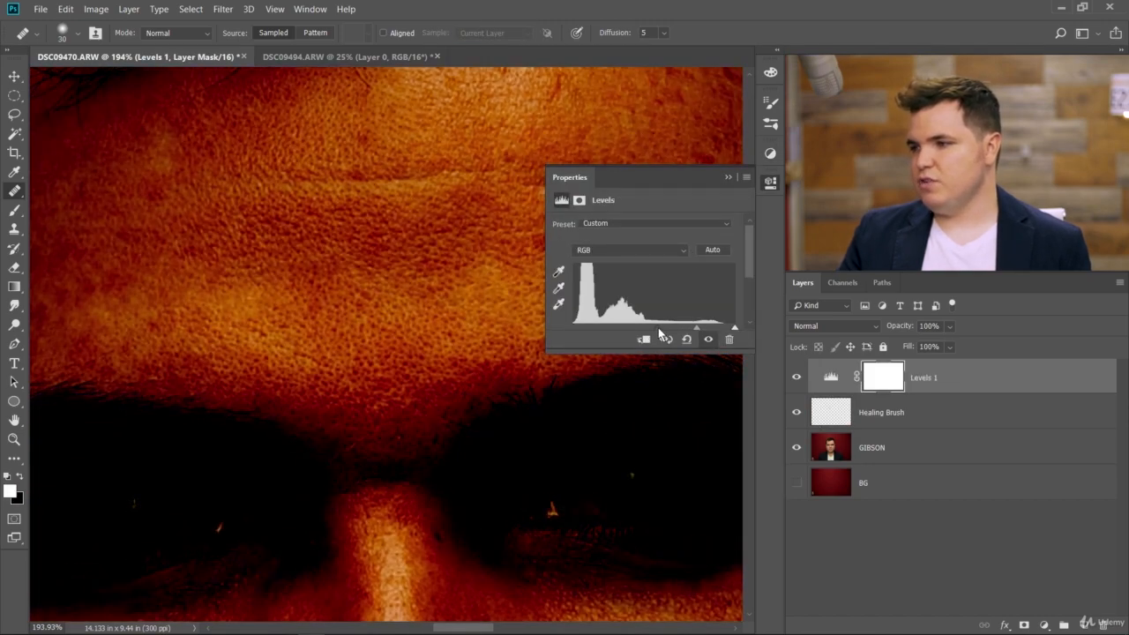
click(729, 177)
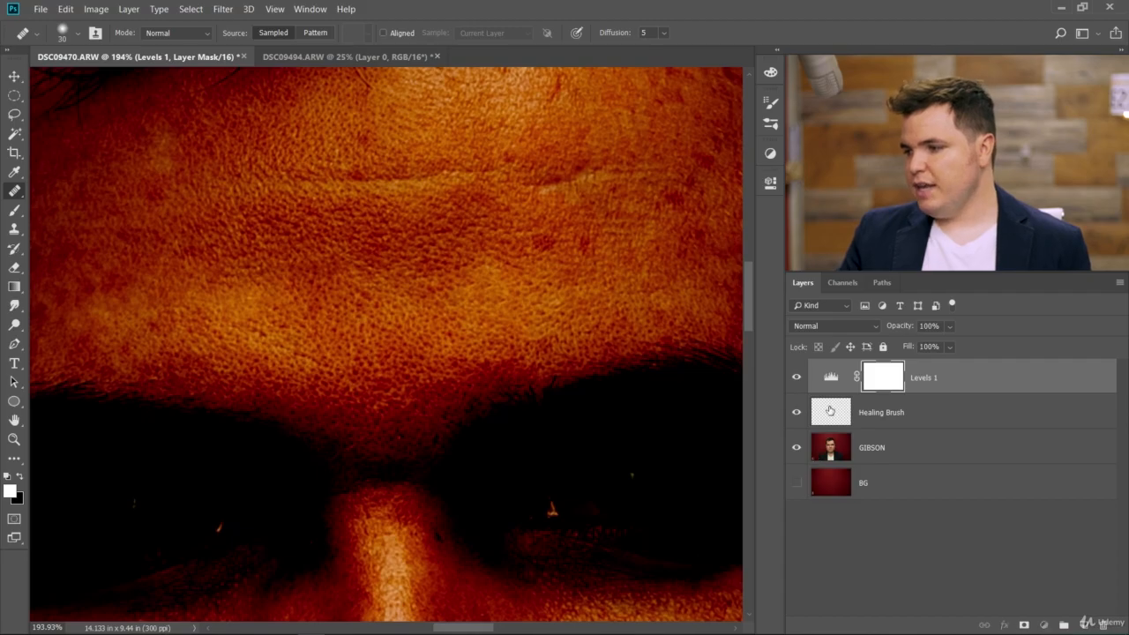
Step: On the Healing Brush layer, sample darker cheek skin and heal a broad patch on the cheek right of the nose using All Layers sampling
click(830, 411)
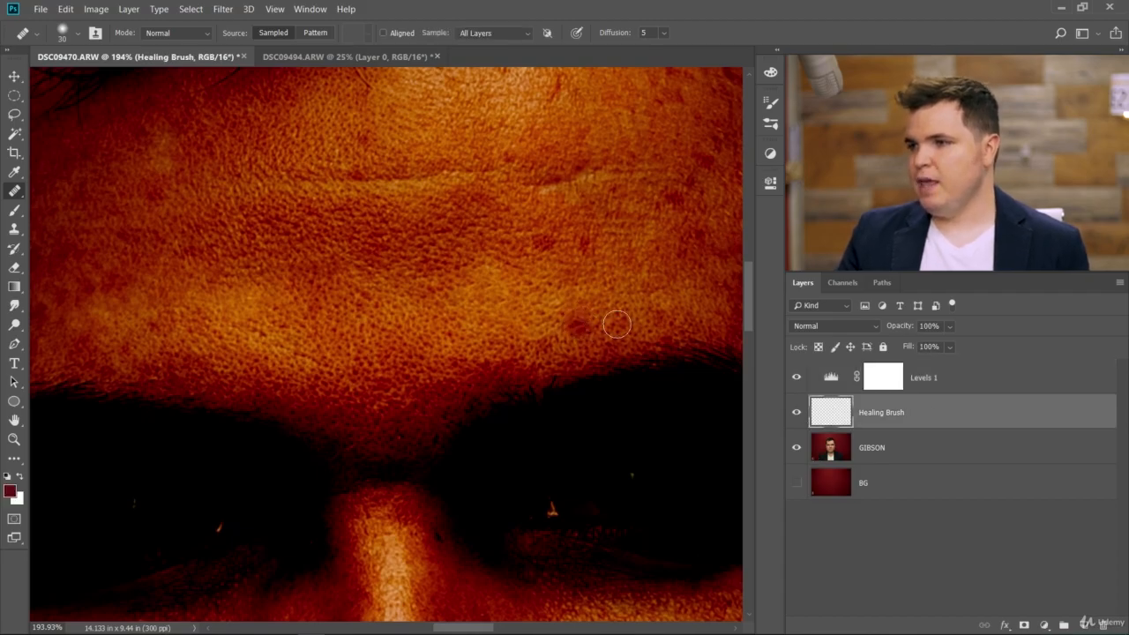
scroll(612, 328, up, 3)
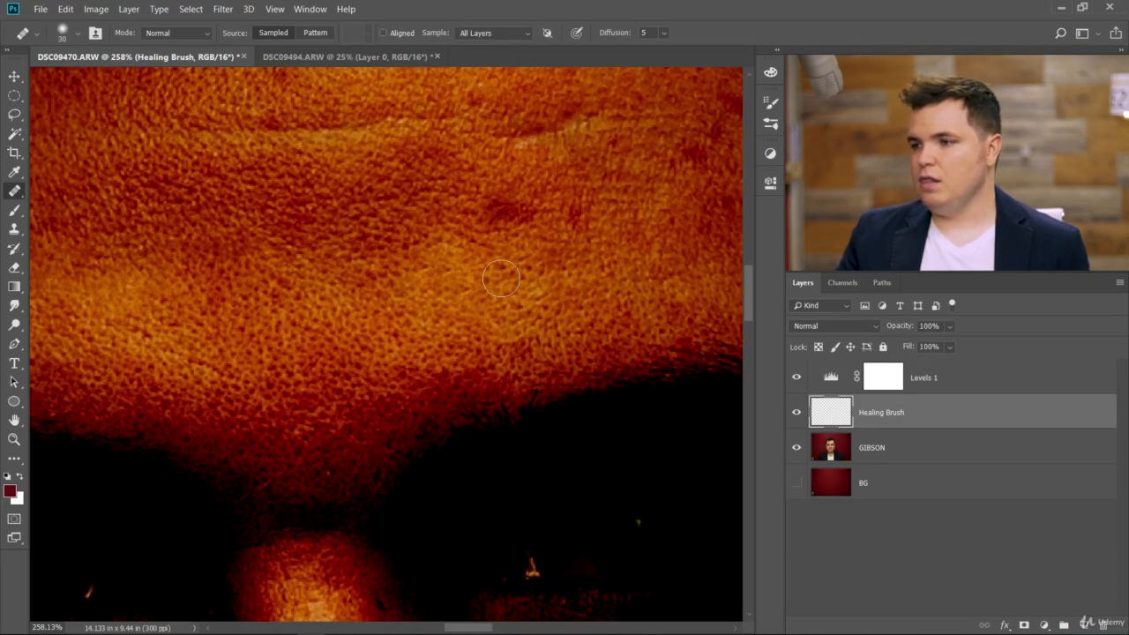
scroll(508, 372, up, 3)
scroll(509, 372, down, 6)
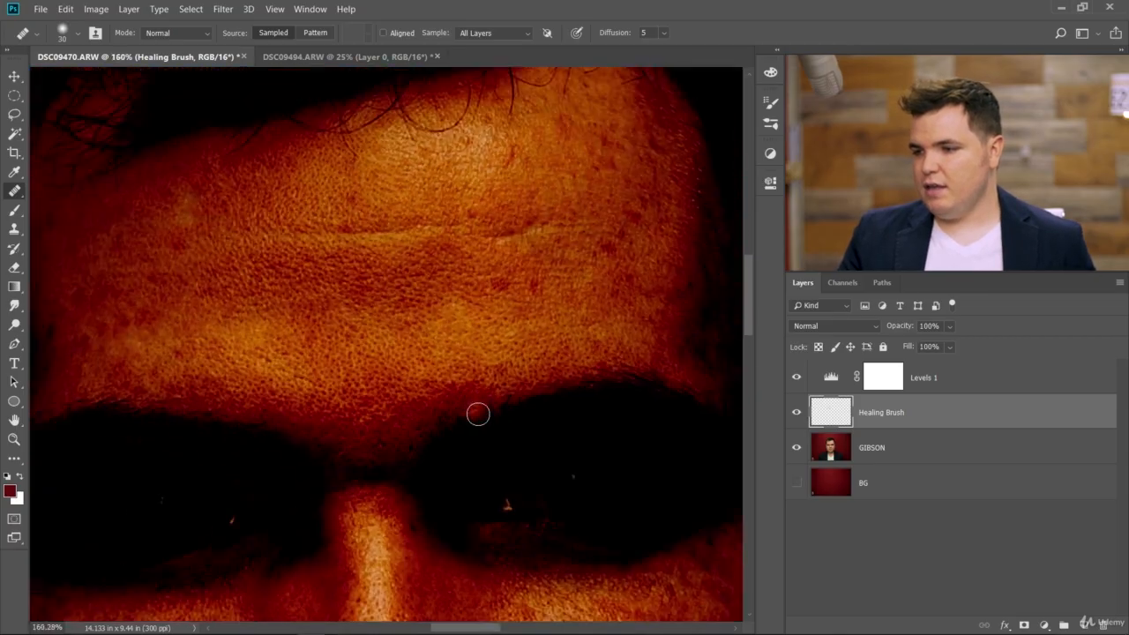
scroll(528, 606, up, 6)
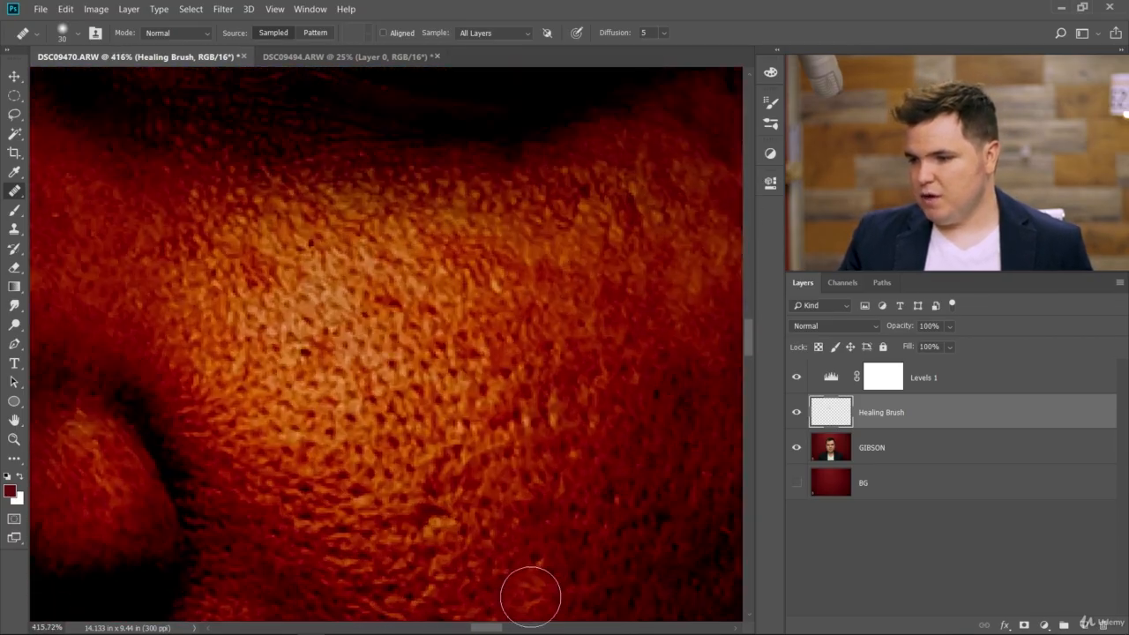
click(337, 359)
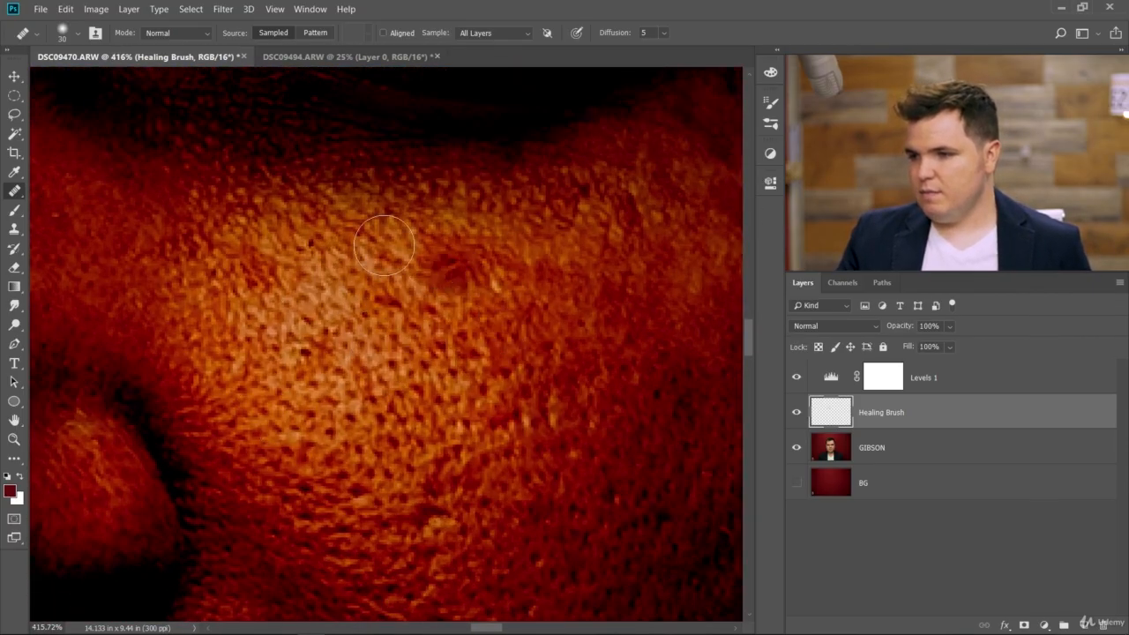
alt+click(594, 466)
mouse_move(313, 302)
mouse_down()
mouse_move(330, 359)
mouse_move(356, 286)
mouse_move(380, 282)
mouse_move(412, 378)
mouse_move(432, 281)
mouse_move(471, 235)
mouse_move(491, 423)
mouse_move(531, 344)
mouse_move(482, 248)
mouse_move(305, 258)
mouse_move(282, 345)
mouse_move(427, 427)
mouse_move(571, 339)
mouse_move(490, 210)
mouse_move(324, 227)
mouse_move(230, 362)
mouse_move(376, 443)
mouse_move(602, 327)
mouse_up()
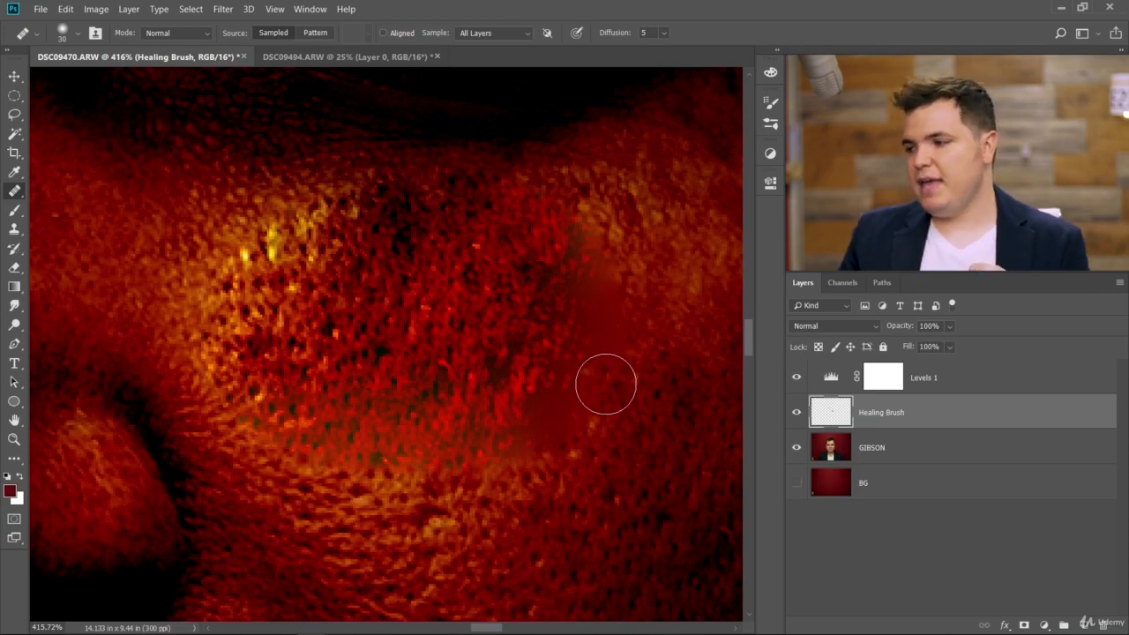
Step: Examine the healed cheek patch on transparency with the Levels 1 and GIBSON layers hidden, and show both layers again
click(797, 376)
click(796, 448)
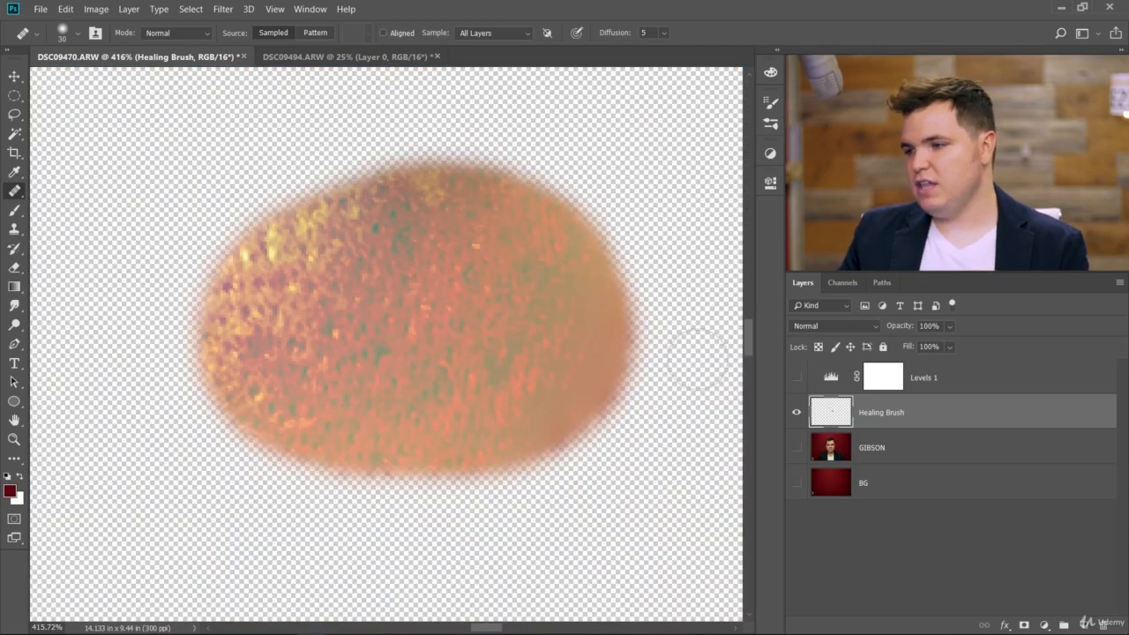
click(796, 447)
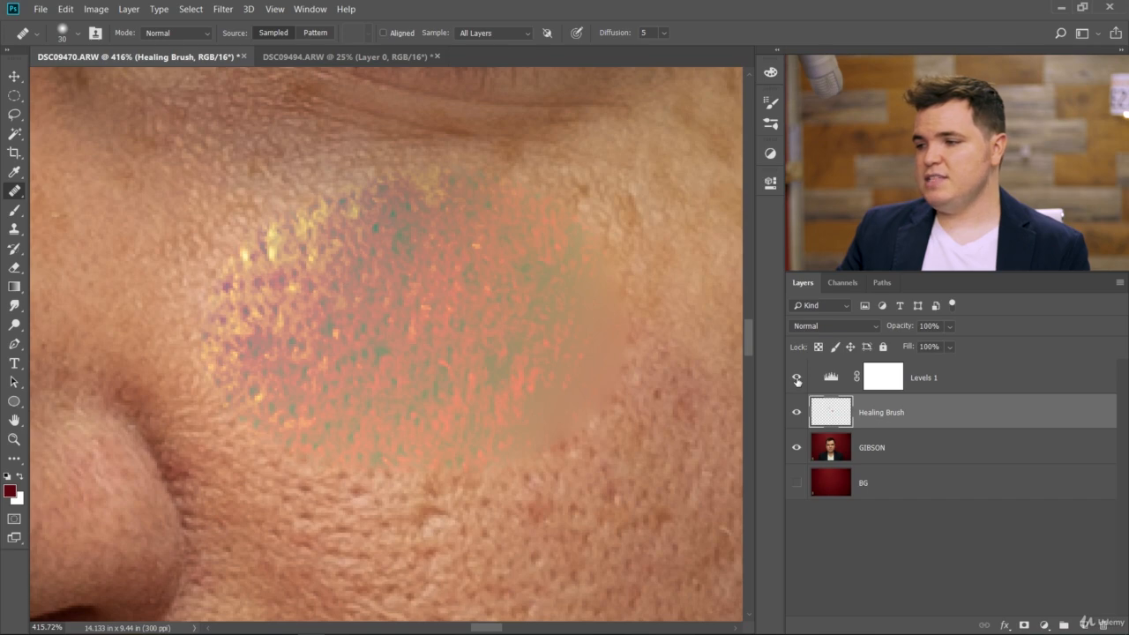
click(796, 378)
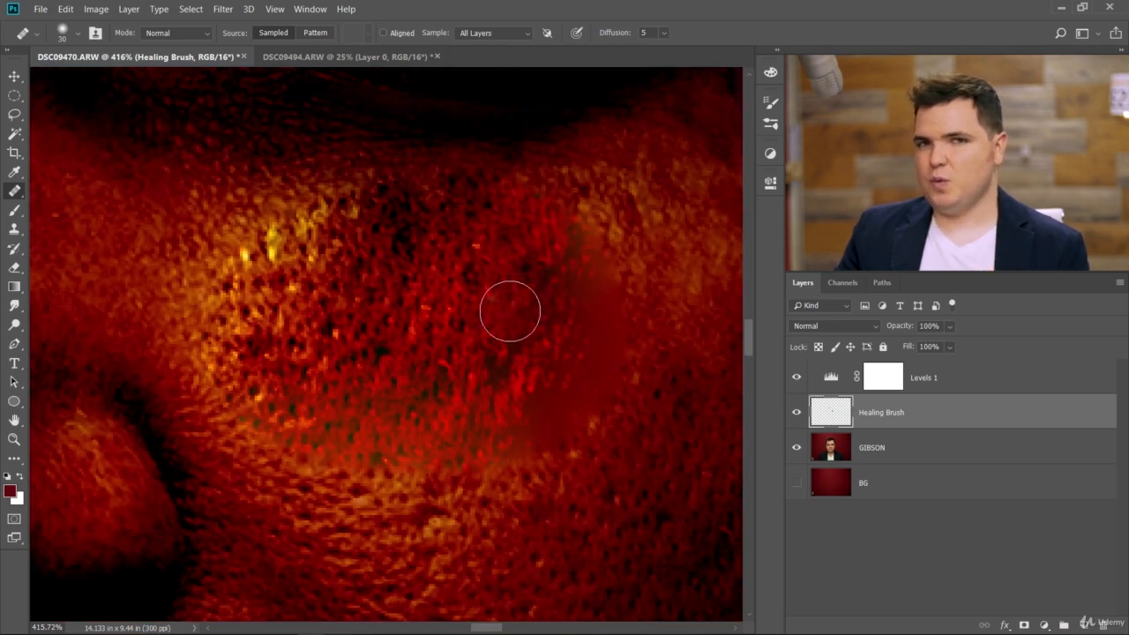
Step: Compare the healed patch with the surrounding face with the Levels 1 adjustment shown and hidden, leaving the adjustment visible
scroll(504, 328, down, 3)
scroll(506, 330, down, 4)
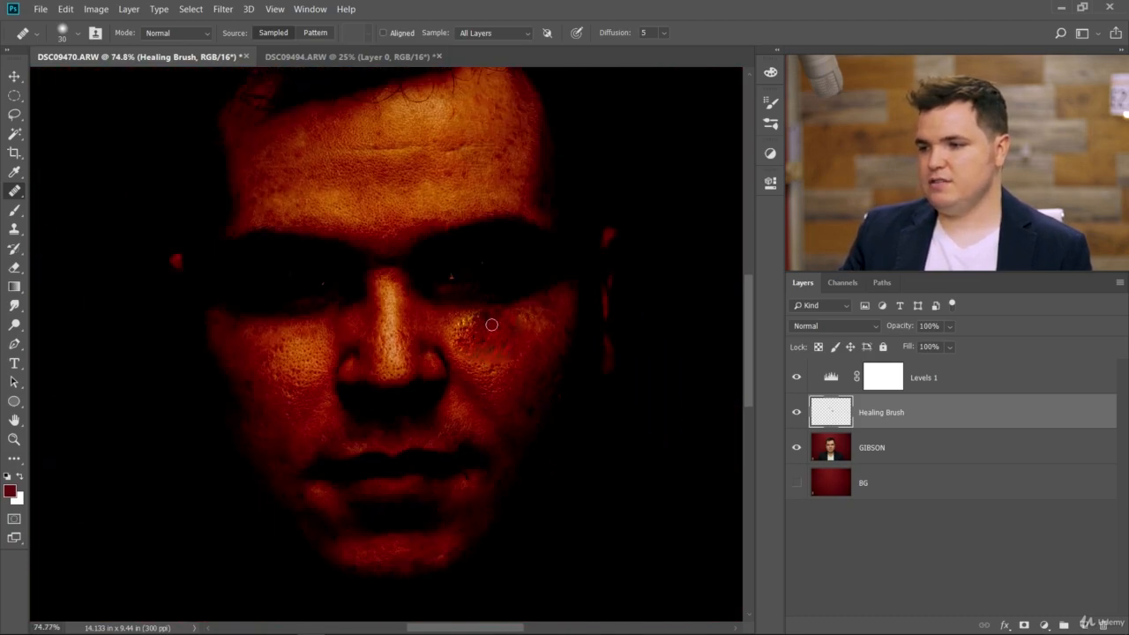
scroll(491, 325, up, 3)
scroll(504, 327, down, 2)
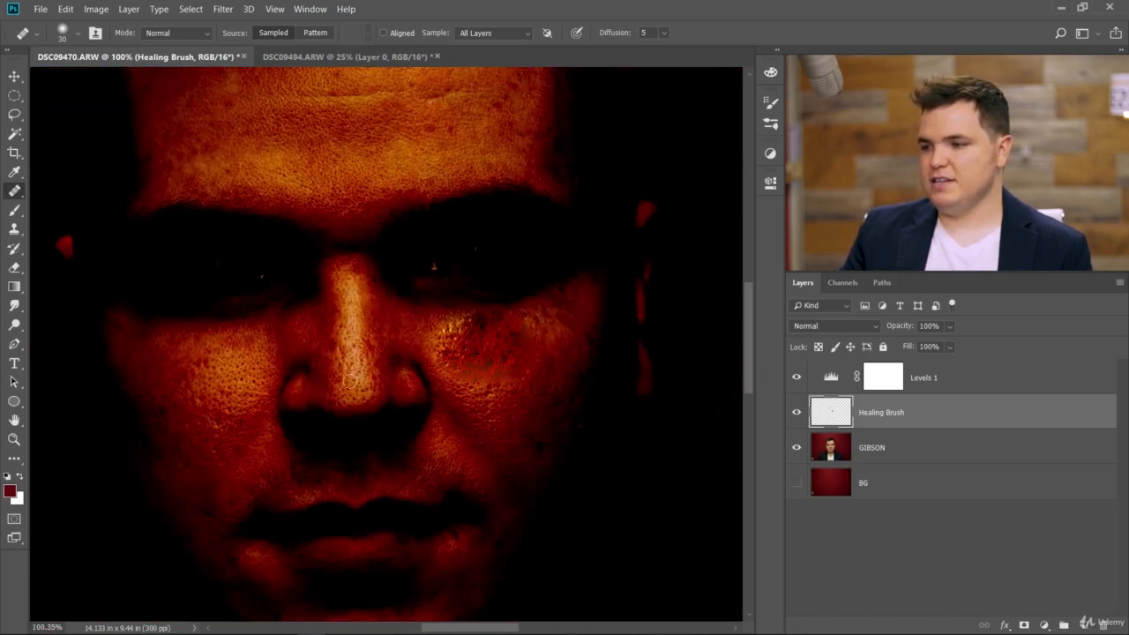
click(791, 377)
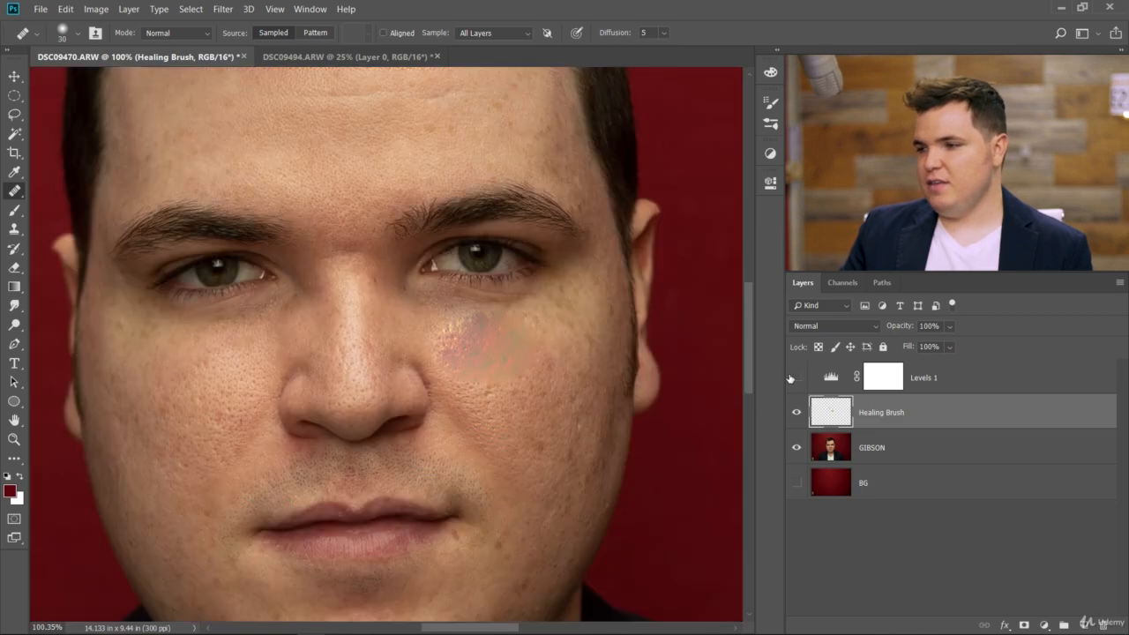
scroll(477, 340, up, 8)
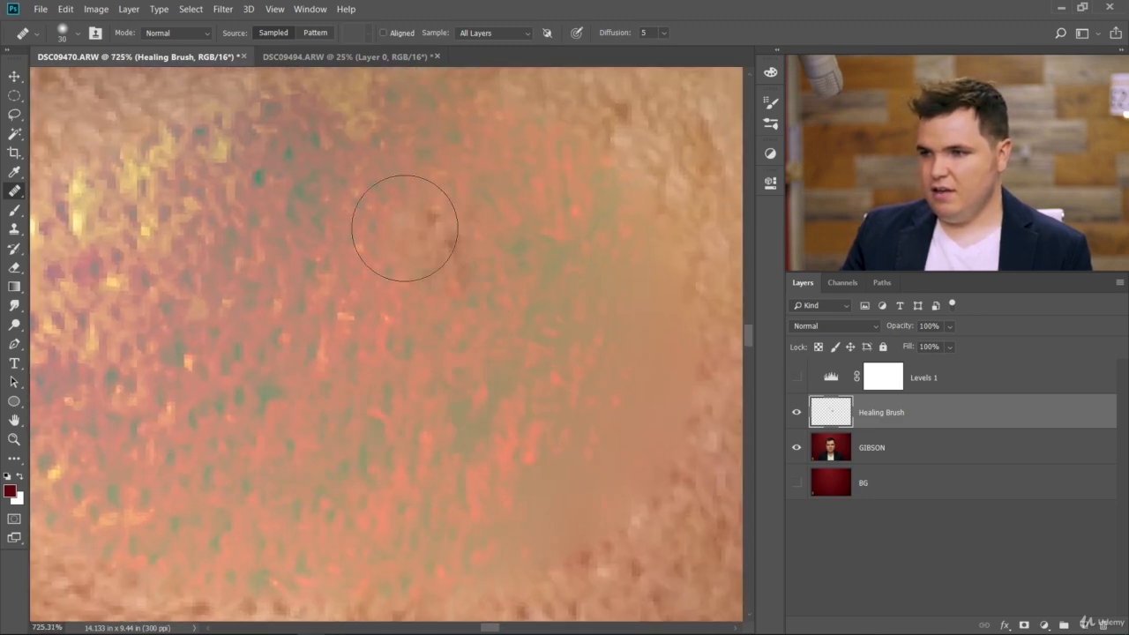
scroll(431, 348, down, 2)
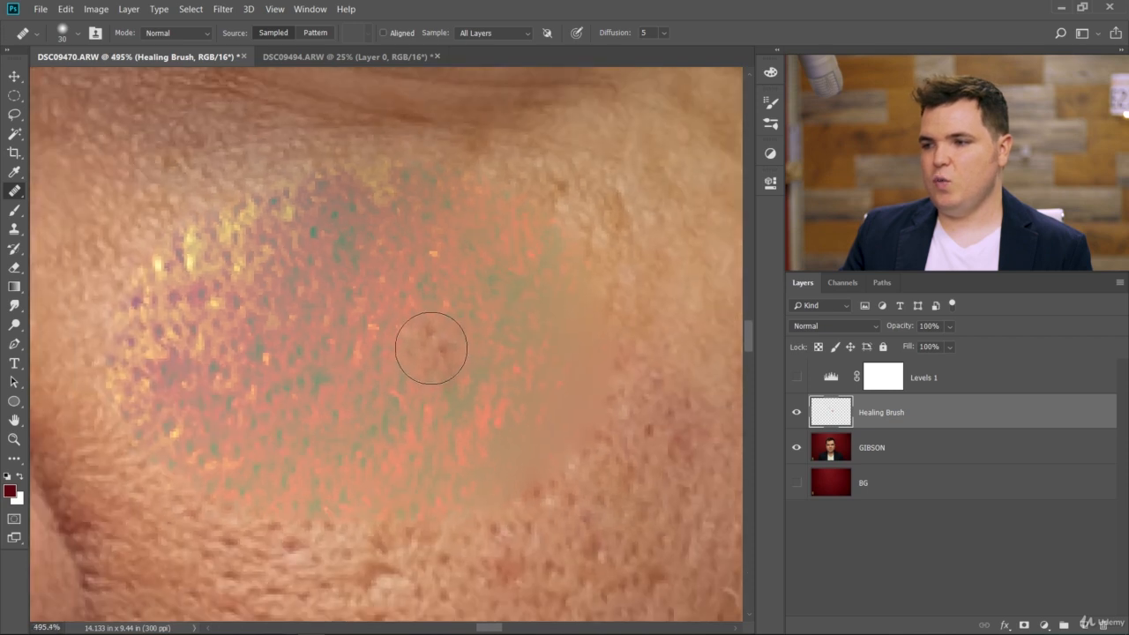
scroll(416, 365, down, 1)
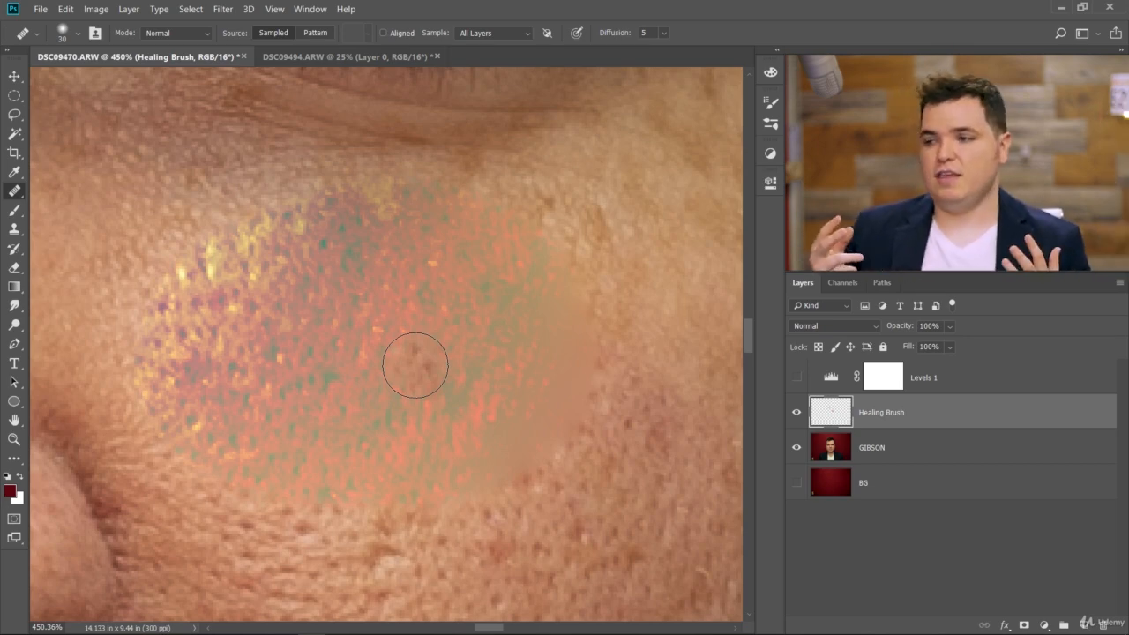
click(796, 377)
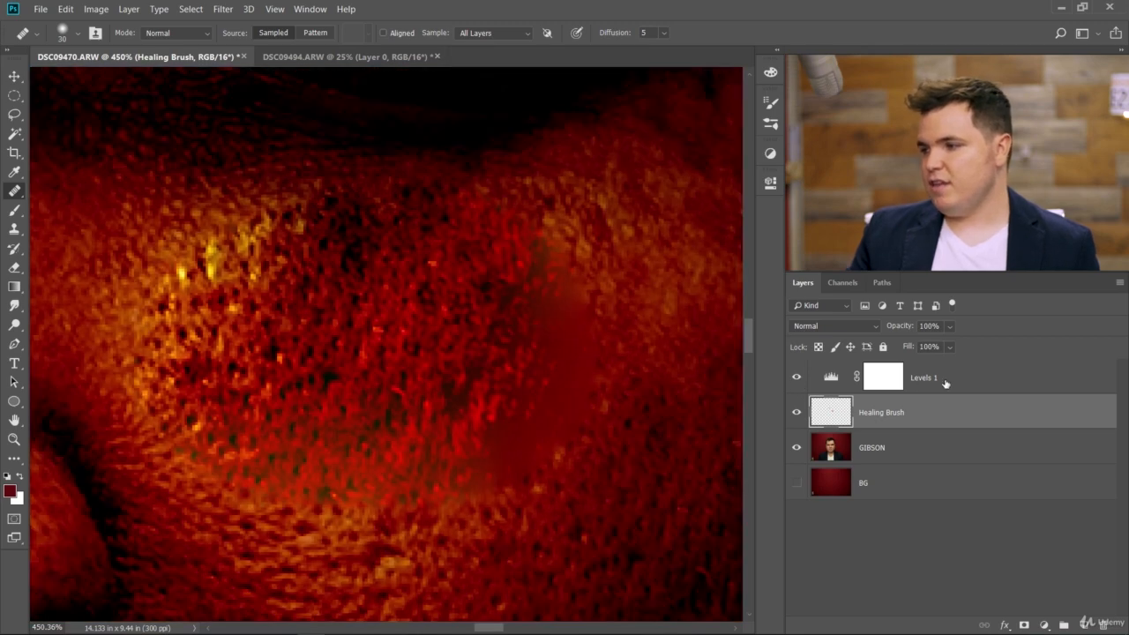
Step: Set the Healing Brush sampling to Current & Below and heal several spots on the cheek left of the nose
scroll(413, 413, down, 10)
scroll(144, 448, up, 6)
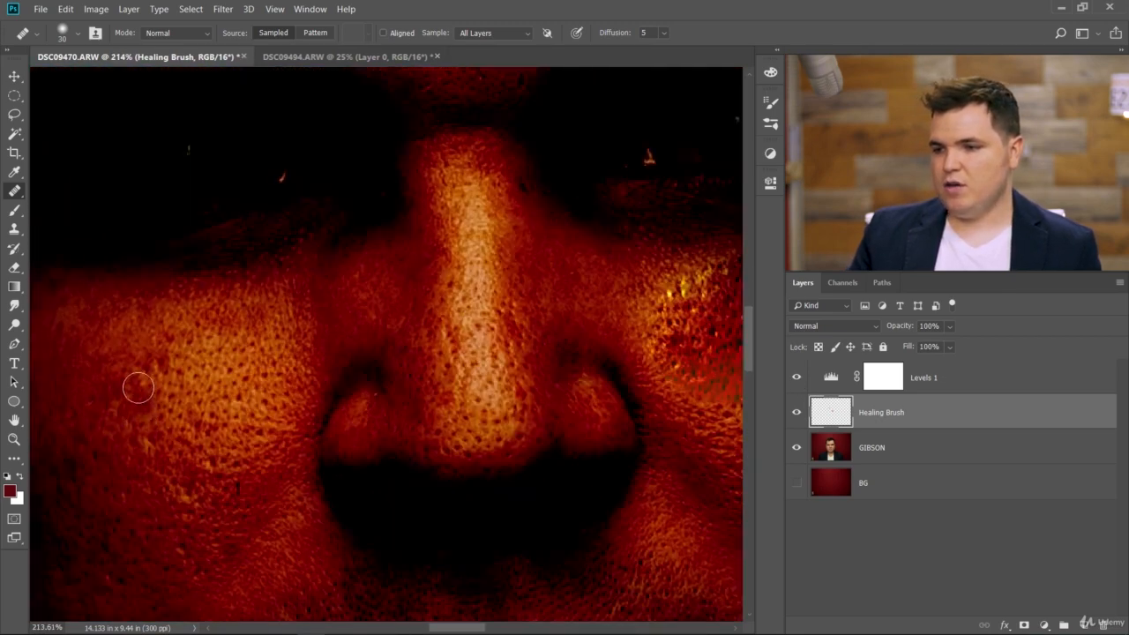
scroll(138, 388, up, 3)
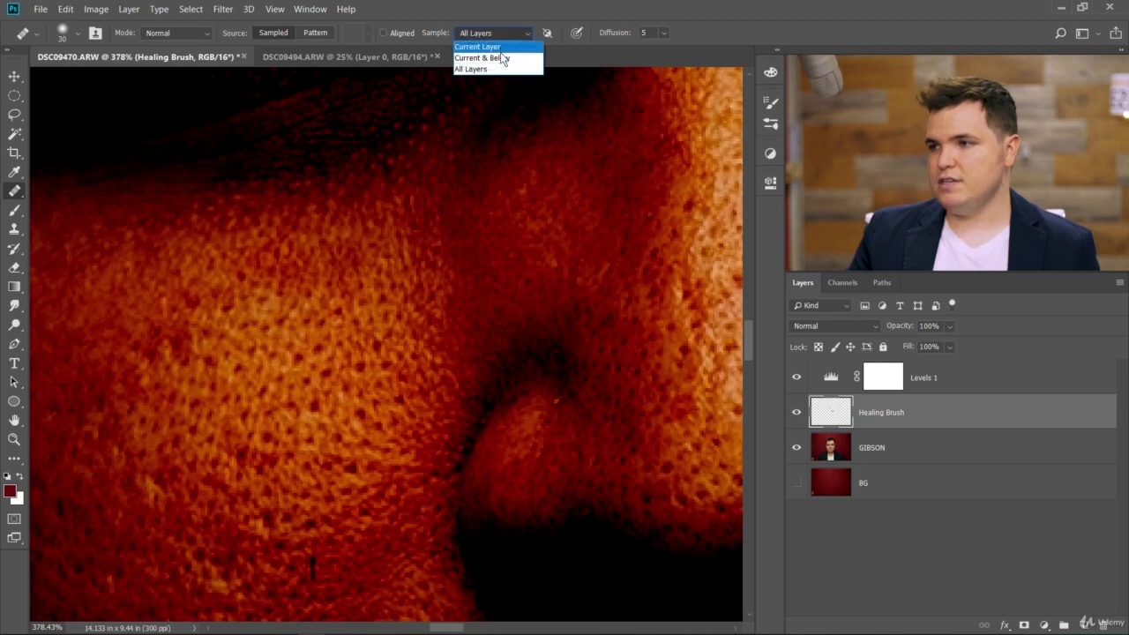
click(500, 54)
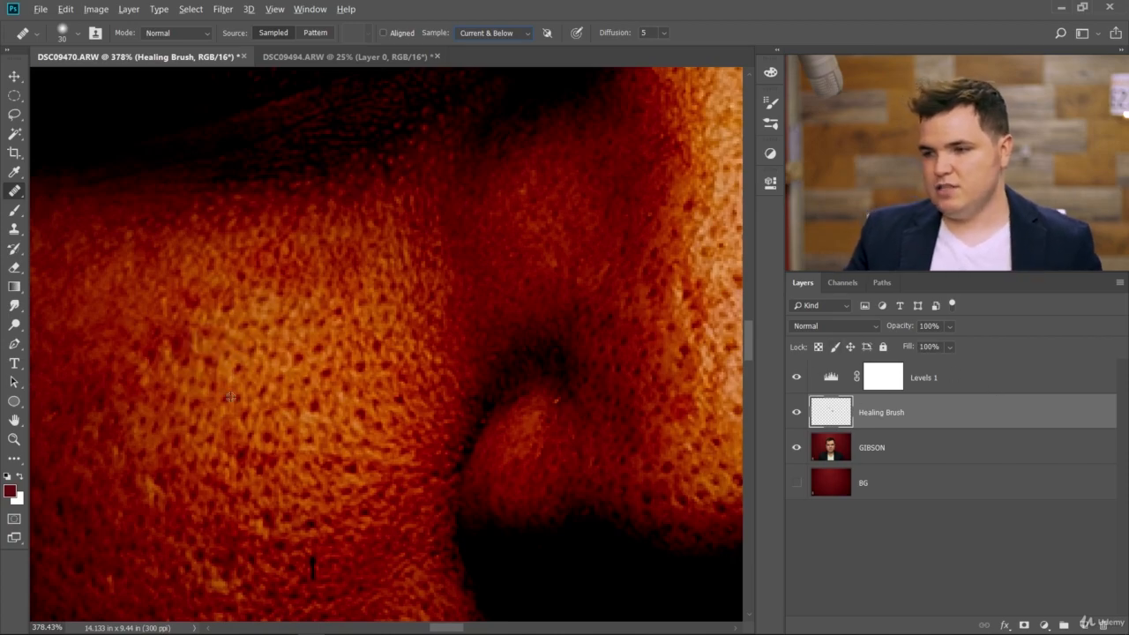
click(258, 317)
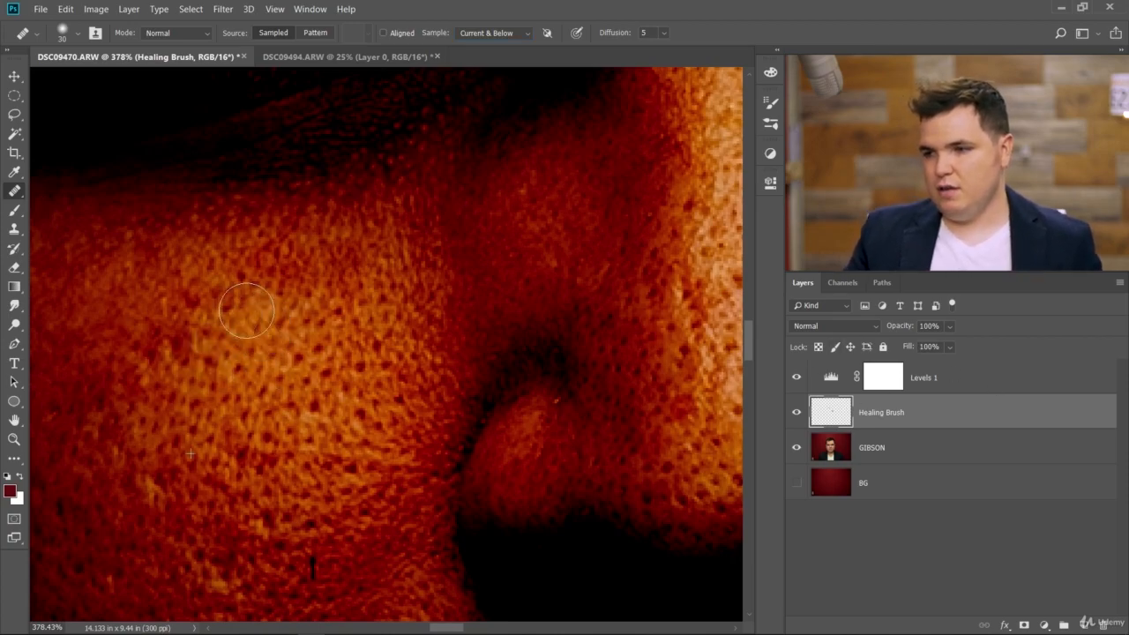
mouse_move(315, 430)
mouse_down()
mouse_move(327, 403)
mouse_move(320, 422)
mouse_move(290, 424)
mouse_move(287, 406)
mouse_move(300, 403)
mouse_up()
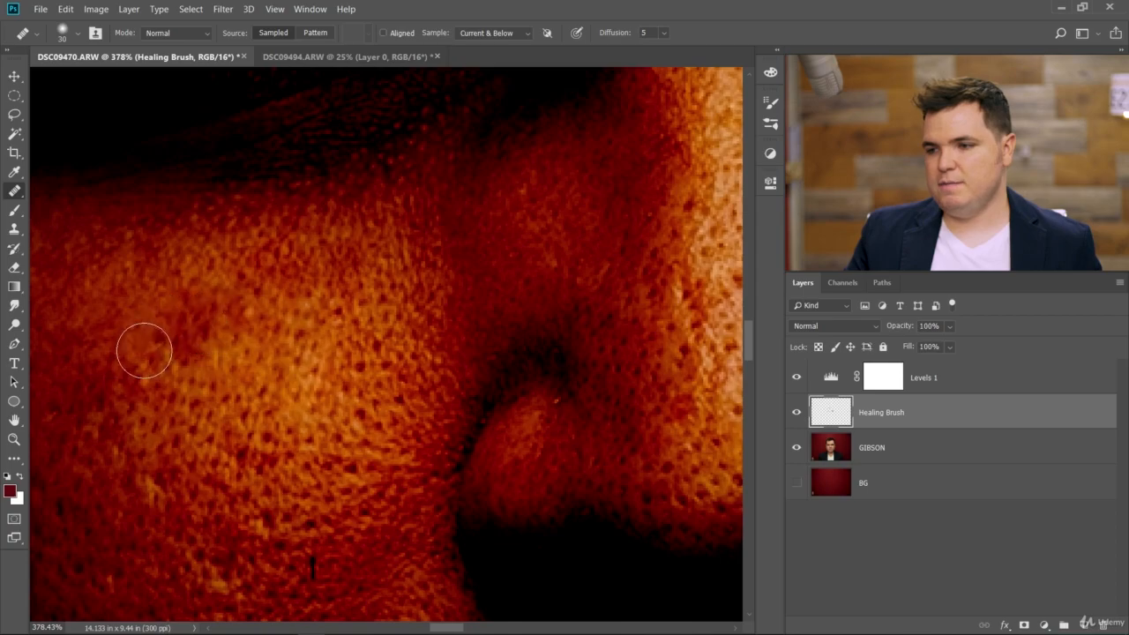
click(315, 336)
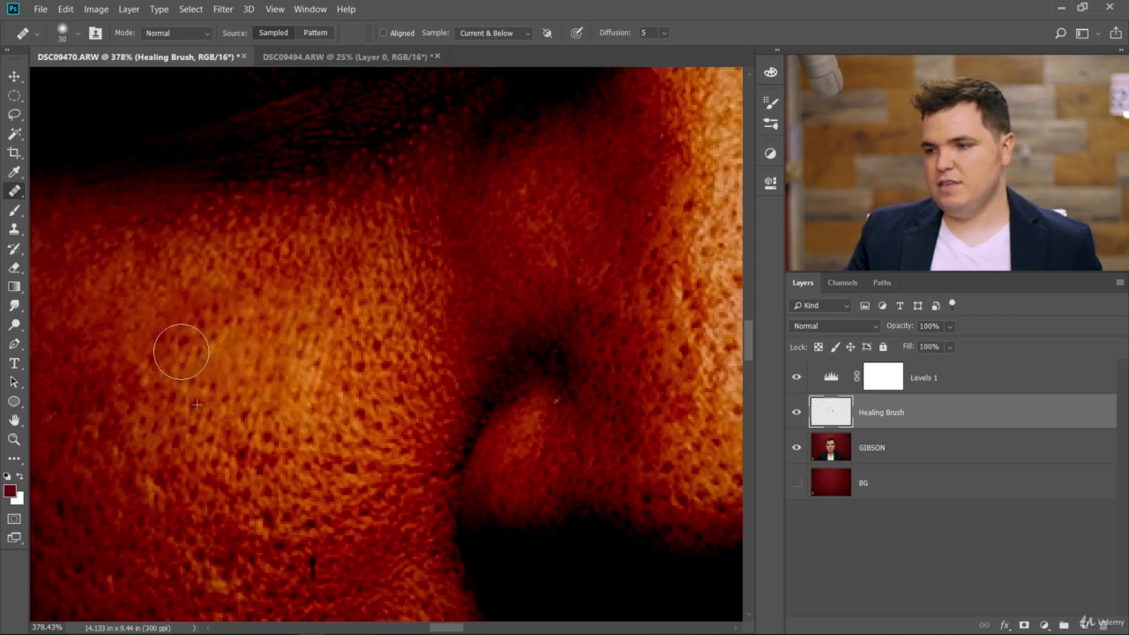
click(514, 499)
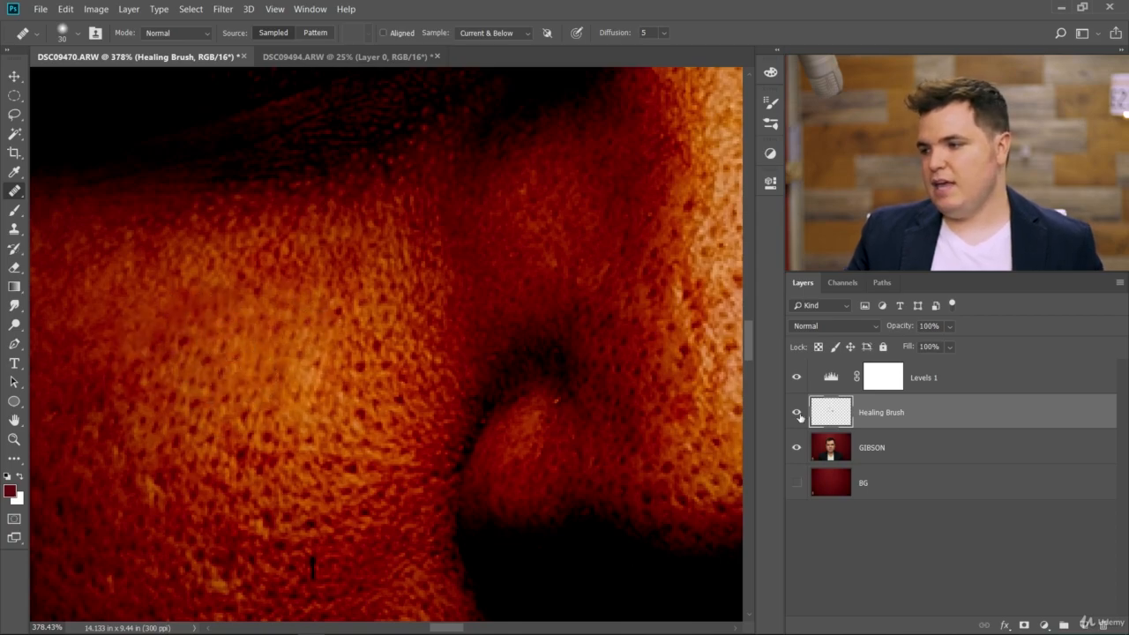
scroll(314, 422, down, 2)
scroll(304, 427, up, 8)
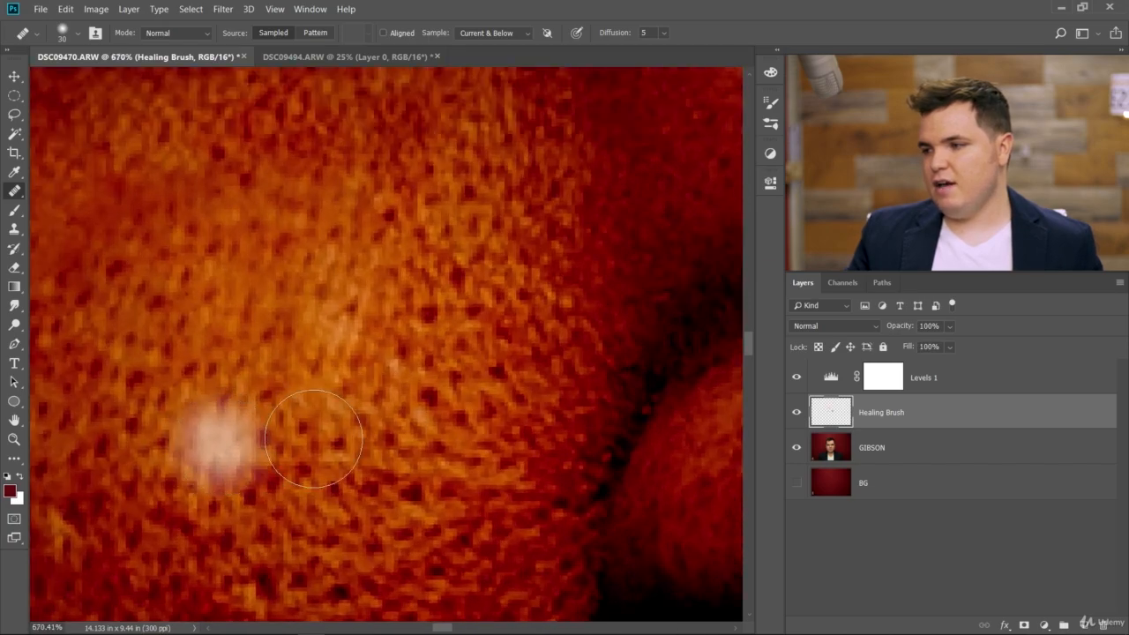
Step: Inspect the healing on the cheek left of the nose with the Levels 1 adjustment hidden, and show the adjustment again
click(797, 380)
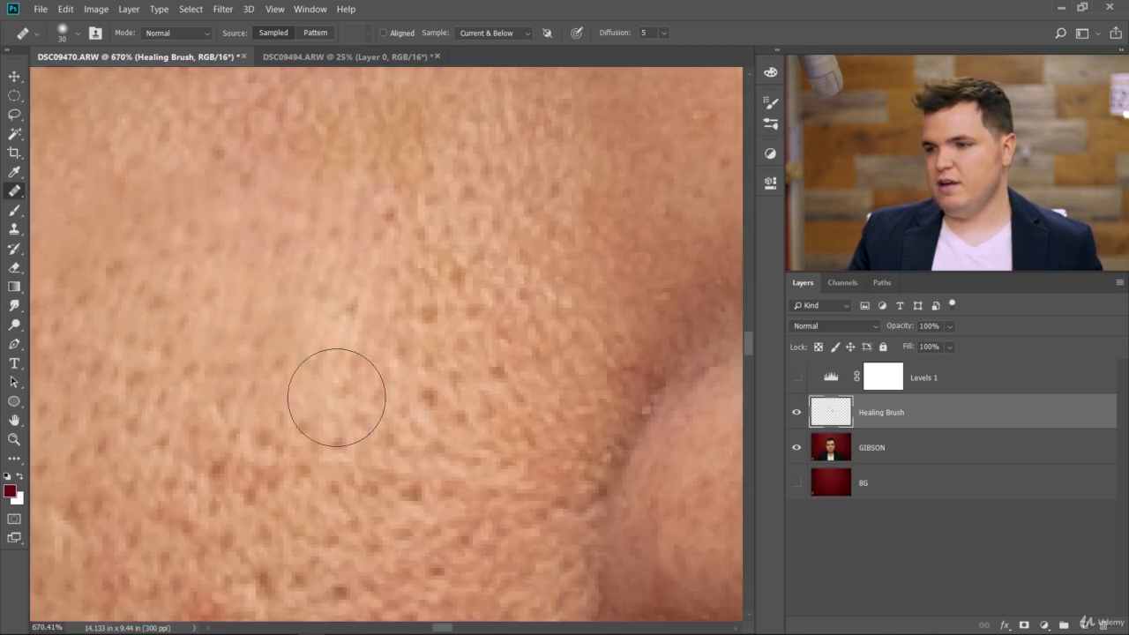
scroll(324, 278, down, 5)
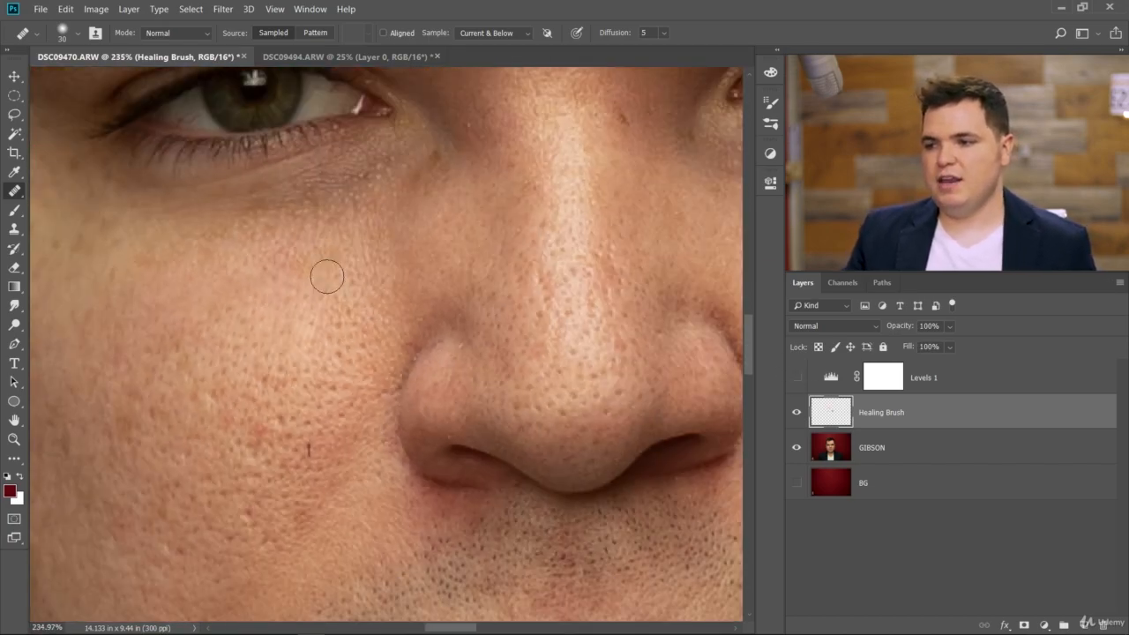
scroll(197, 344, up, 3)
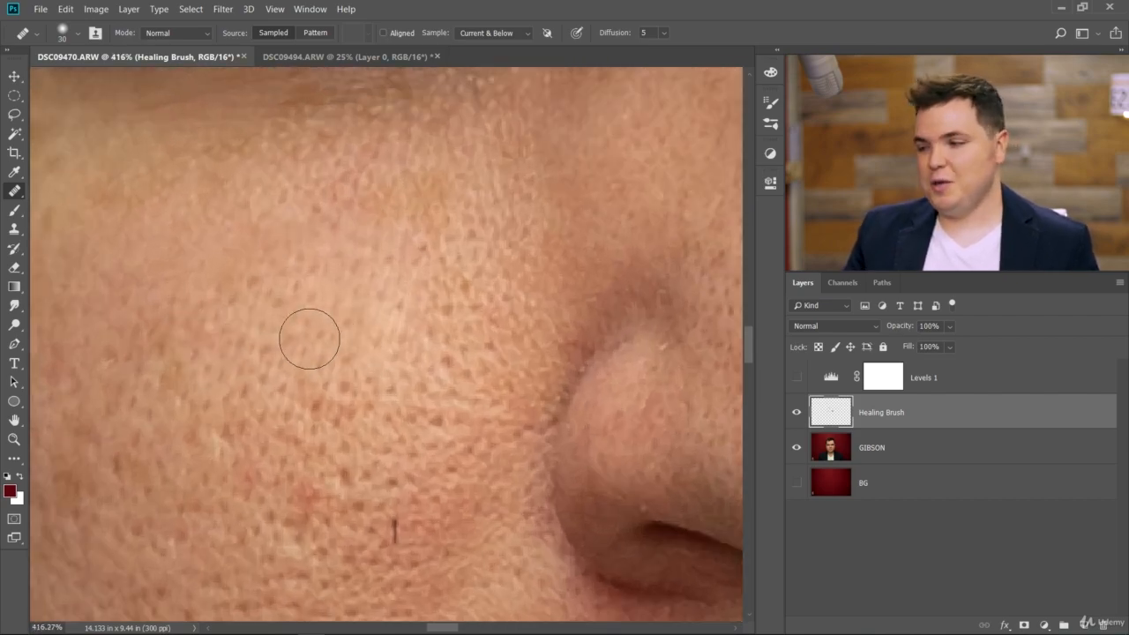
click(798, 378)
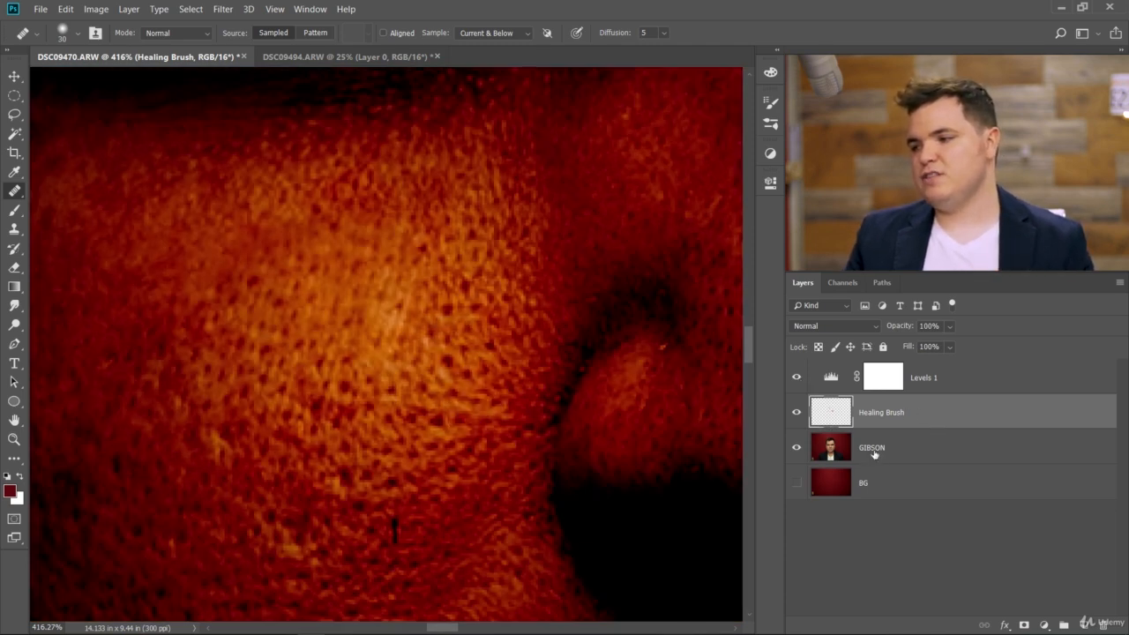
scroll(647, 403, down, 10)
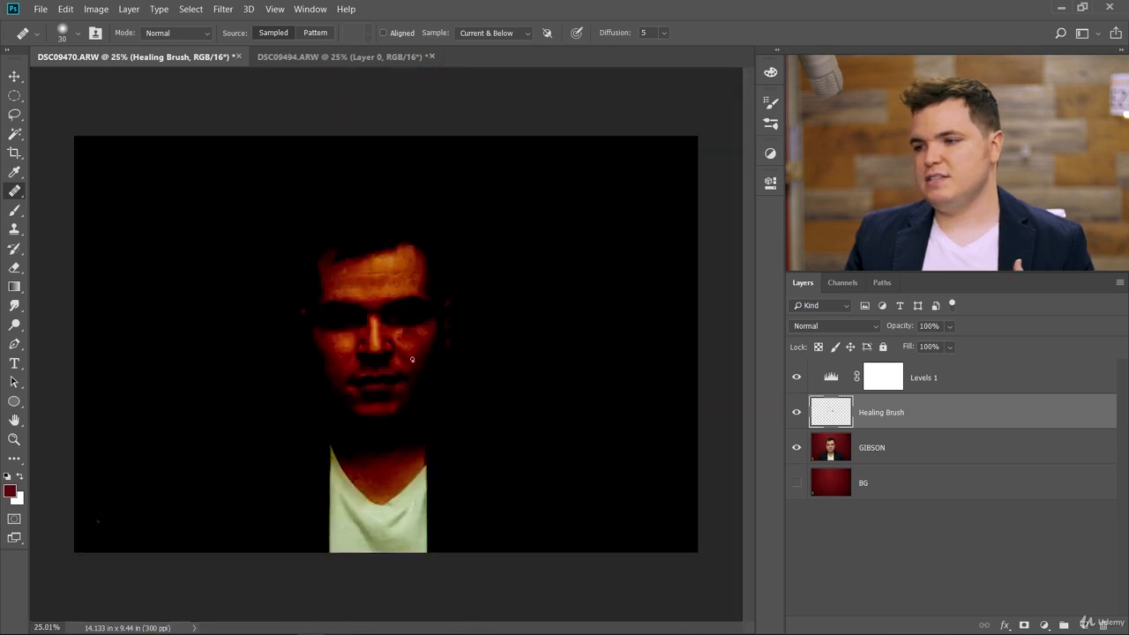
scroll(411, 359, up, 5)
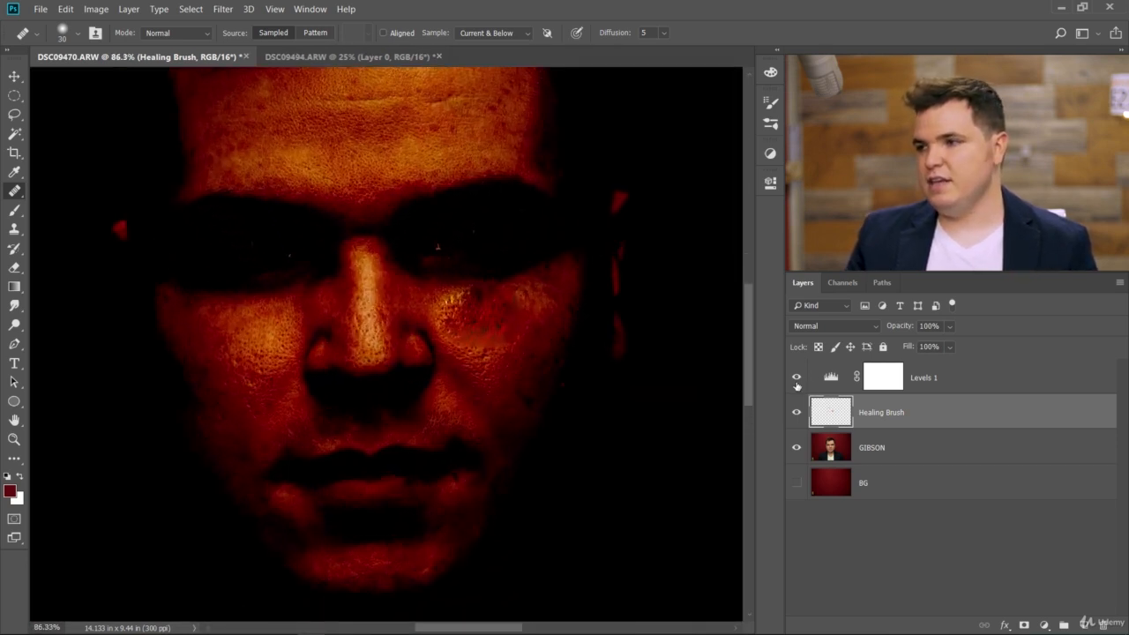
click(494, 33)
click(496, 33)
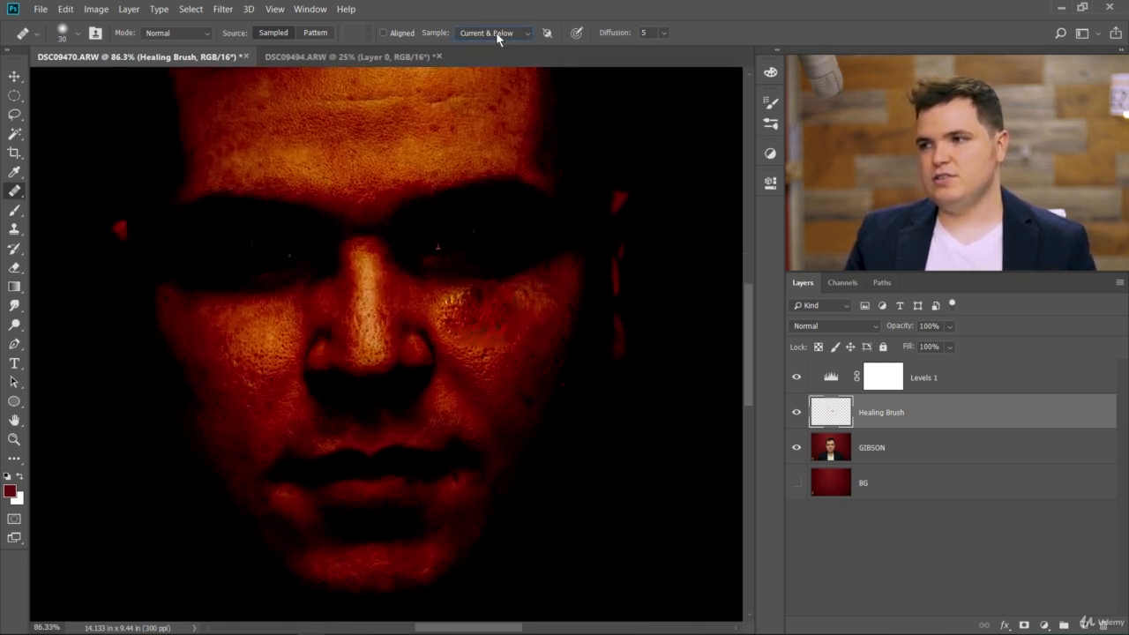